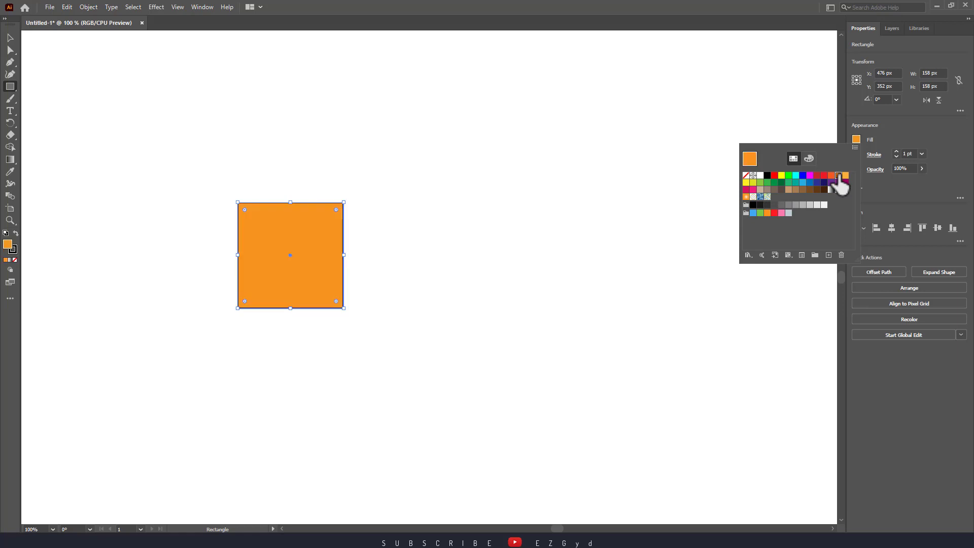
# Fill the square with red-orange and draw a circle about 151 px in diameter to its right.
pyautogui.click(830, 175)
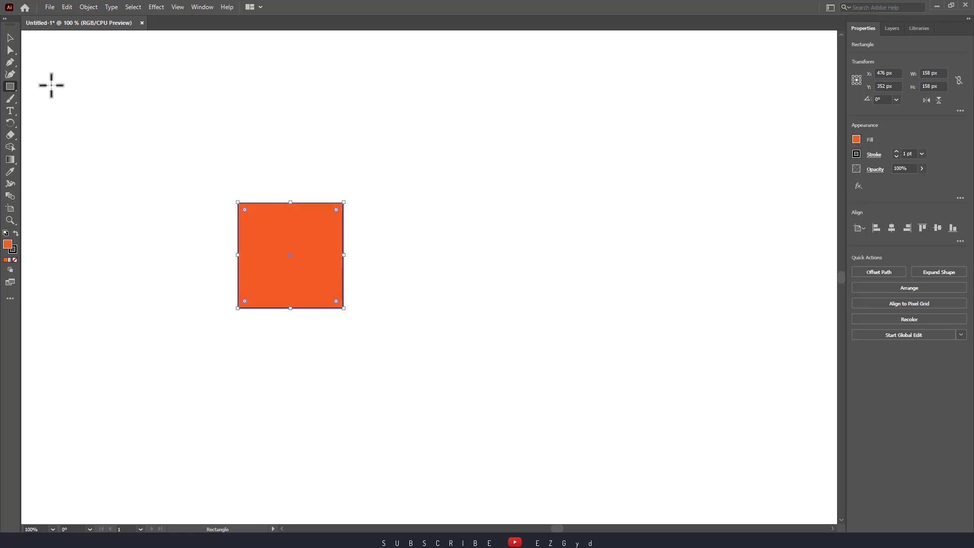
pyautogui.click(11, 85)
pyautogui.click(44, 96)
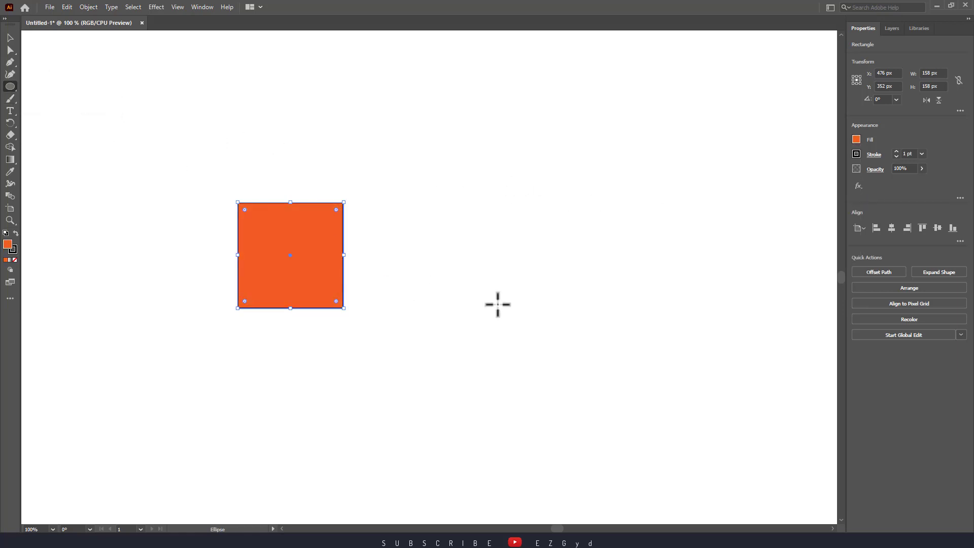
pyautogui.moveTo(440, 238); pyautogui.dragTo(507, 338)
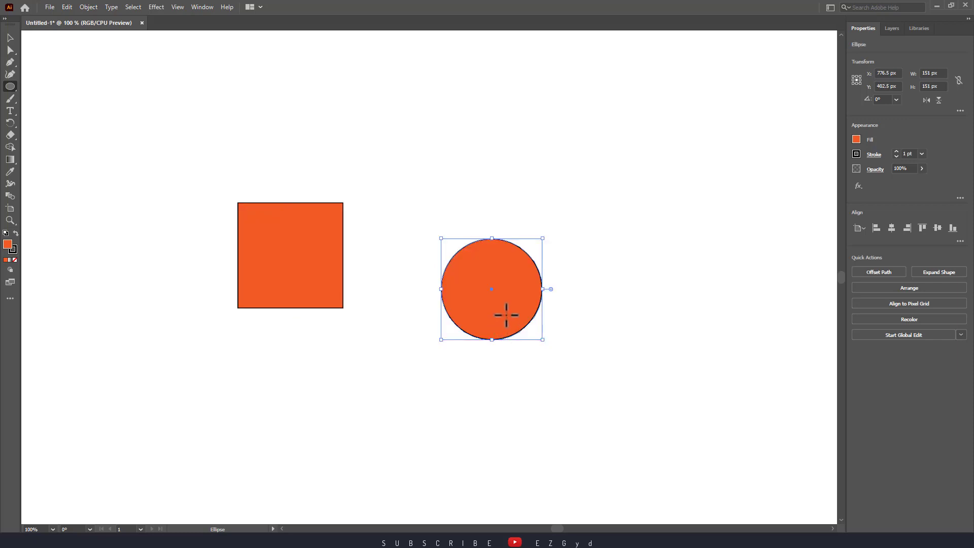
# Move the circle up level with the square and fill it with light green (R=140 G=198 B=63).
pyautogui.press('v')
pyautogui.moveTo(497, 289); pyautogui.dragTo(488, 259)
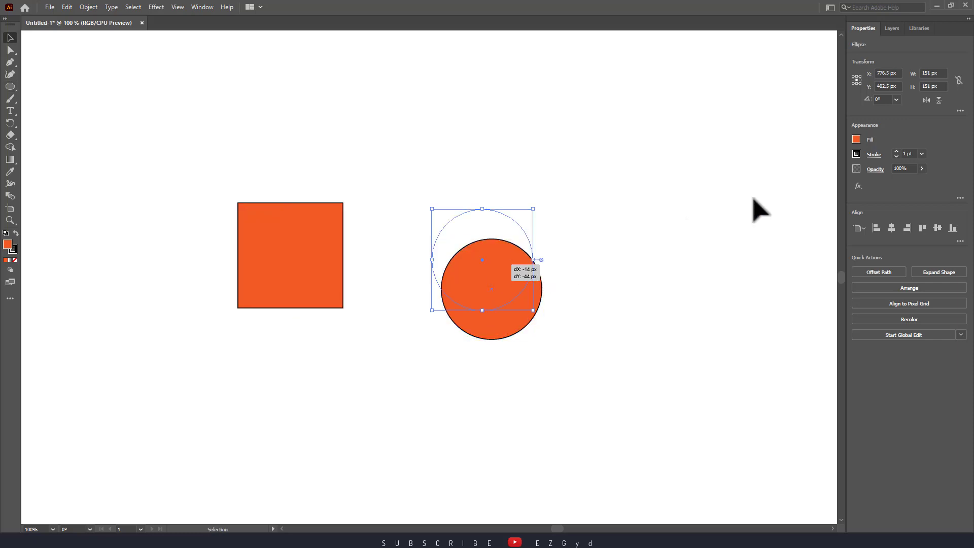
pyautogui.click(856, 139)
pyautogui.click(760, 183)
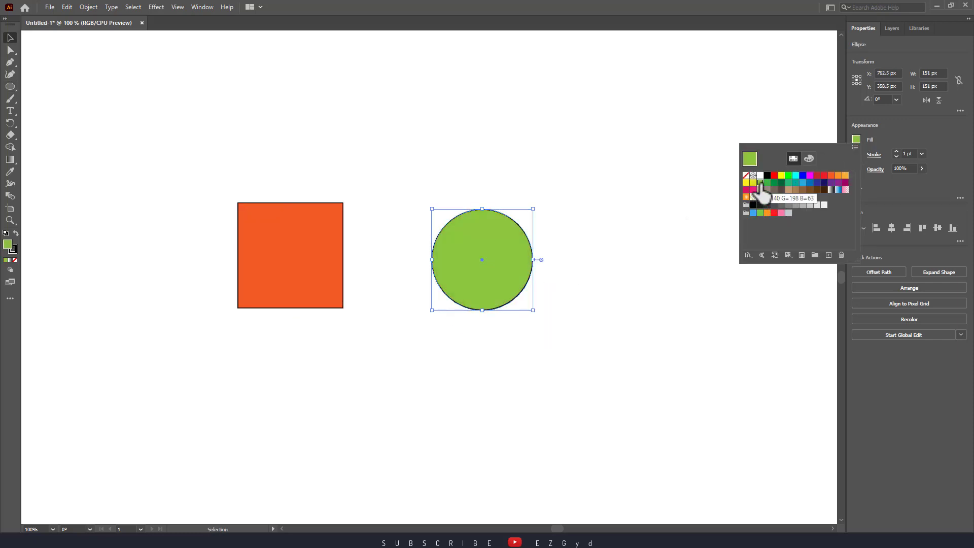
pyautogui.click(634, 227)
# Overlap the green circle with the orange square's lower-right corner and group the two shapes.
pyautogui.moveTo(466, 273); pyautogui.dragTo(323, 321)
pyautogui.moveTo(466, 361); pyautogui.dragTo(275, 217)
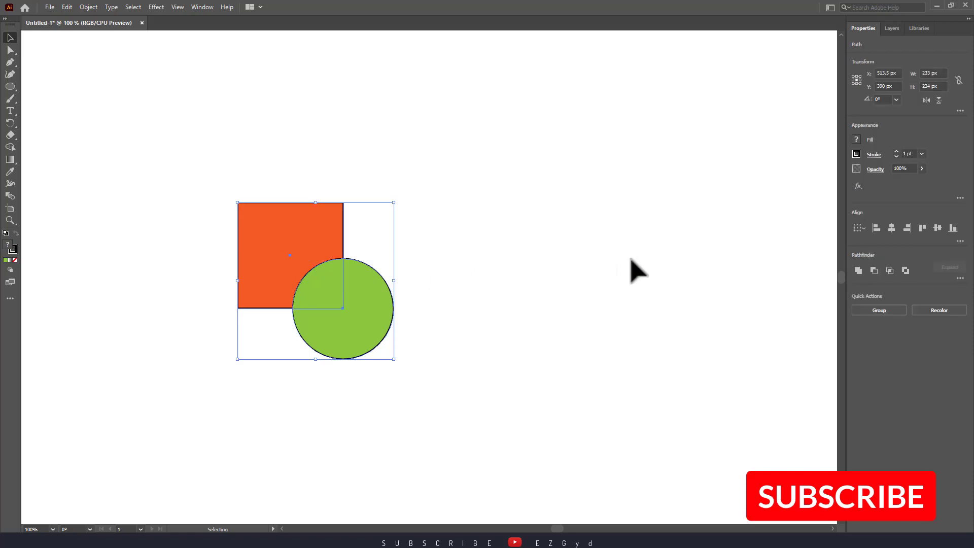
pyautogui.click(883, 311)
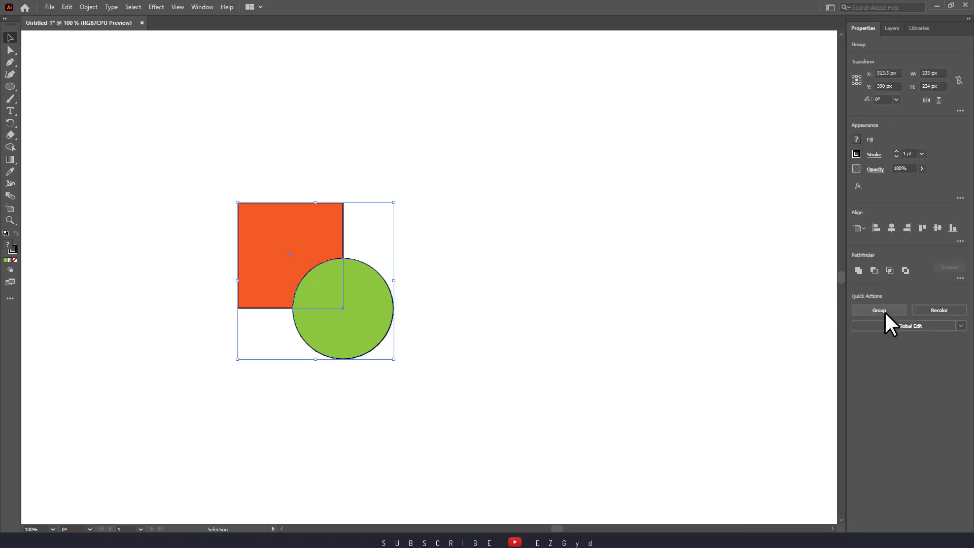
pyautogui.click(724, 289)
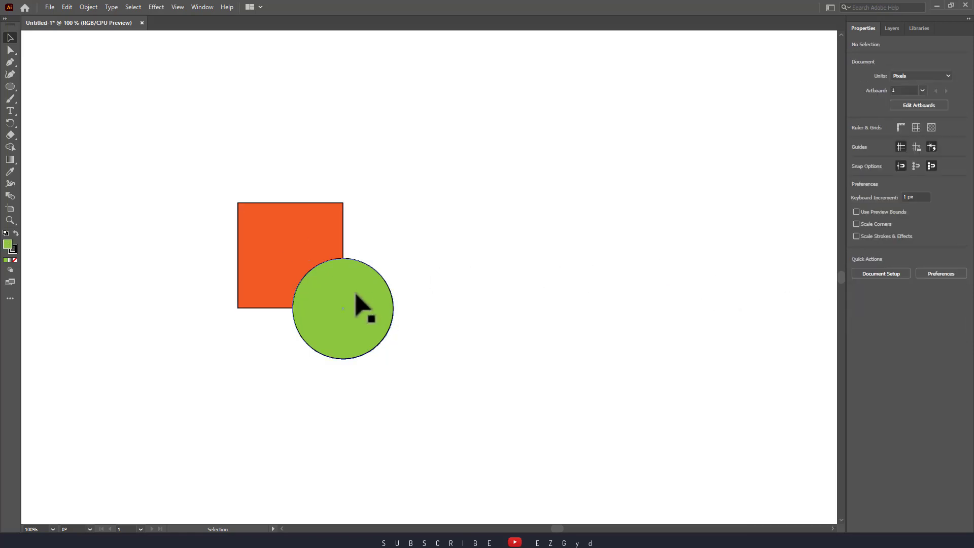
# Move the group slightly up and right, and fill both of its shapes with the same light green.
pyautogui.moveTo(366, 284); pyautogui.dragTo(395, 257)
pyautogui.click(592, 213)
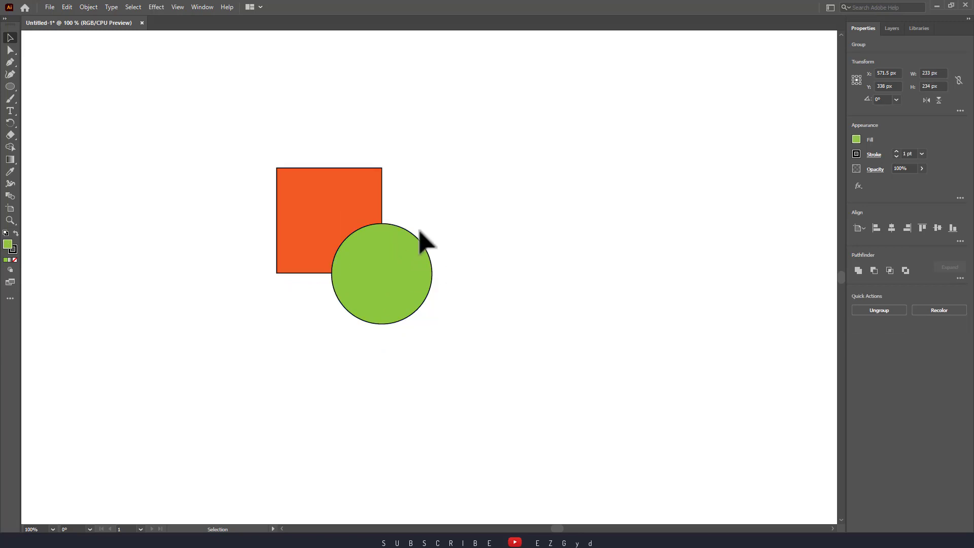
pyautogui.click(399, 244)
pyautogui.click(855, 139)
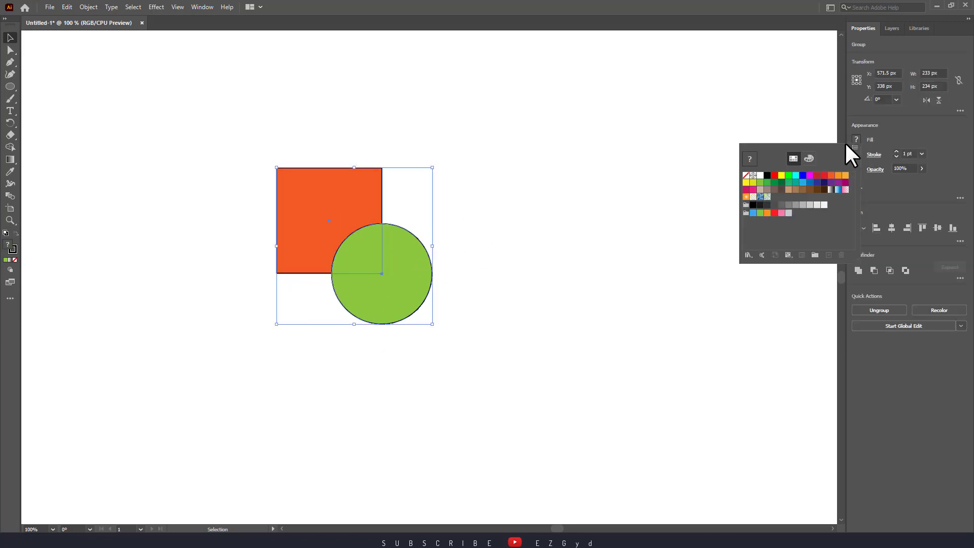
pyautogui.click(760, 182)
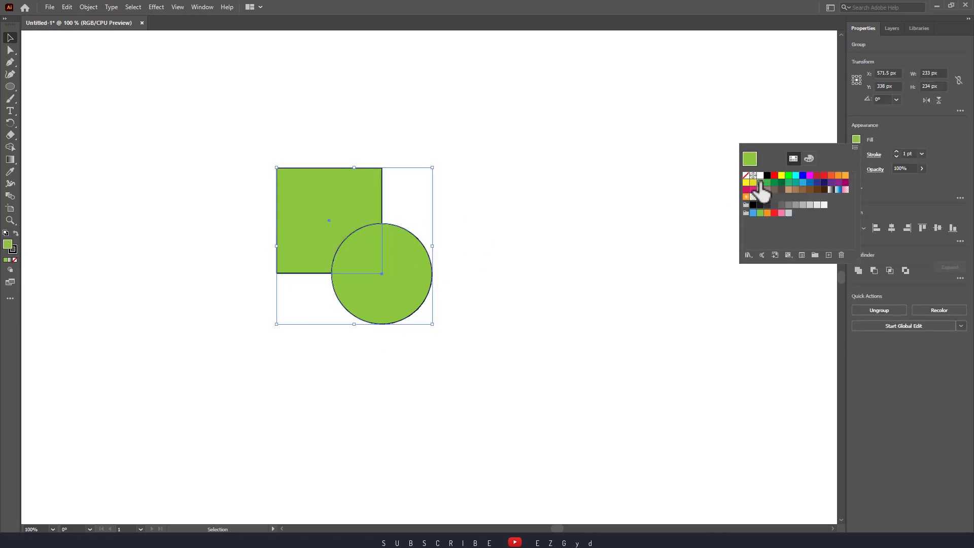
pyautogui.click(876, 161)
# Remove the black stroke from the grouped square and circle.
pyautogui.click(856, 154)
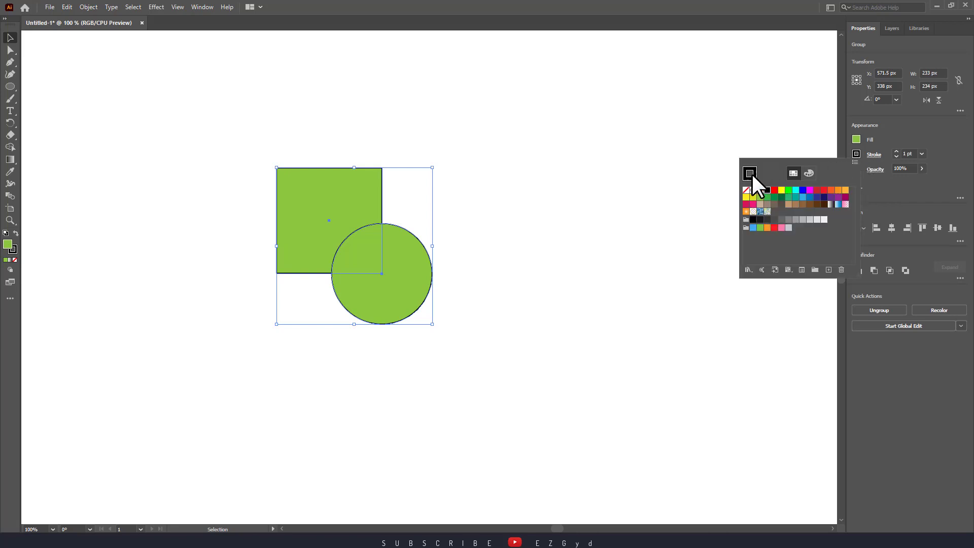
pyautogui.click(745, 190)
pyautogui.click(584, 247)
pyautogui.click(586, 312)
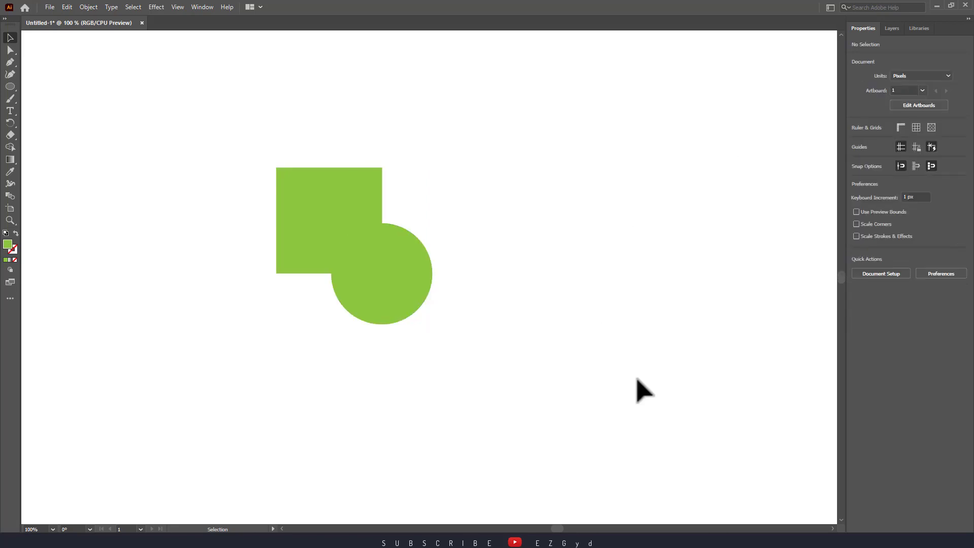
# Place a duplicate of the green group to the right of the original and ungroup the duplicate.
pyautogui.moveTo(396, 245); pyautogui.dragTo(499, 242)
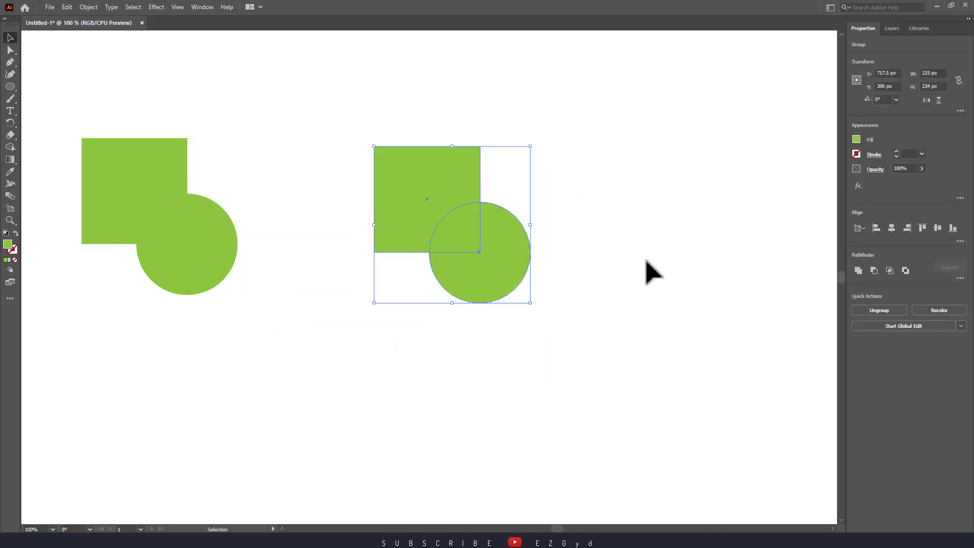
pyautogui.click(604, 266)
pyautogui.rightClick(514, 260)
pyautogui.click(452, 224)
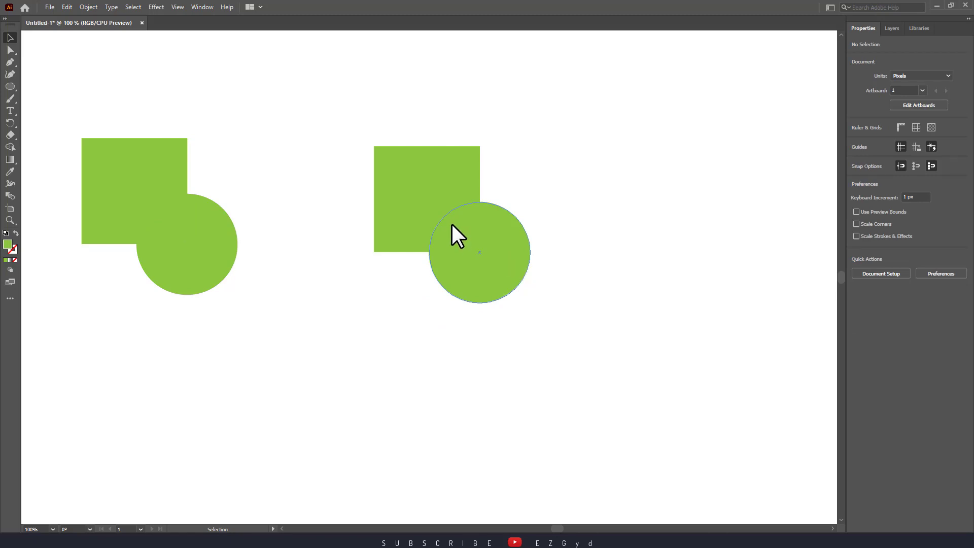
pyautogui.rightClick(460, 246)
pyautogui.click(500, 330)
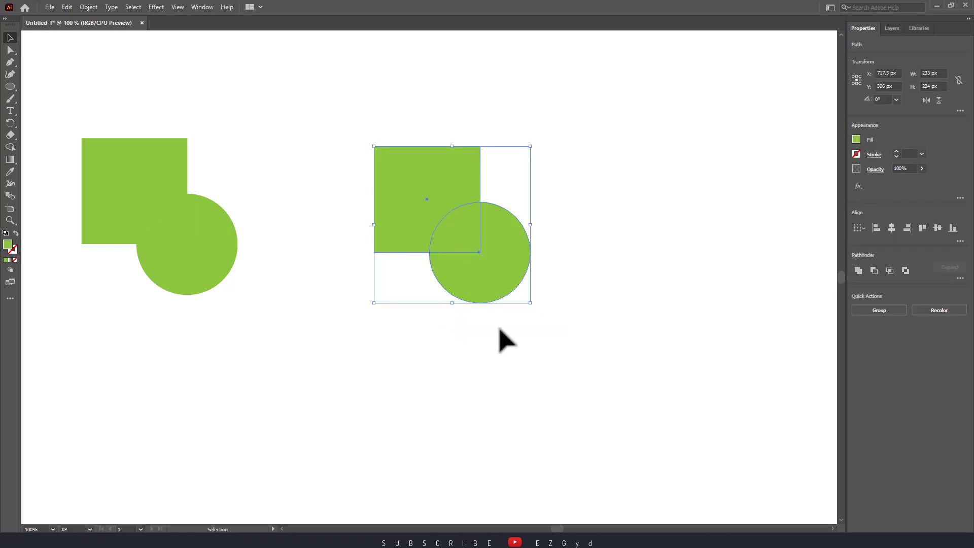
# Try moving the ungrouped square slightly away from its circle, and undo the move.
pyautogui.click(593, 329)
pyautogui.click(470, 257)
pyautogui.moveTo(425, 199); pyautogui.dragTo(407, 195)
pyautogui.hotkey('ctrl', 'z')
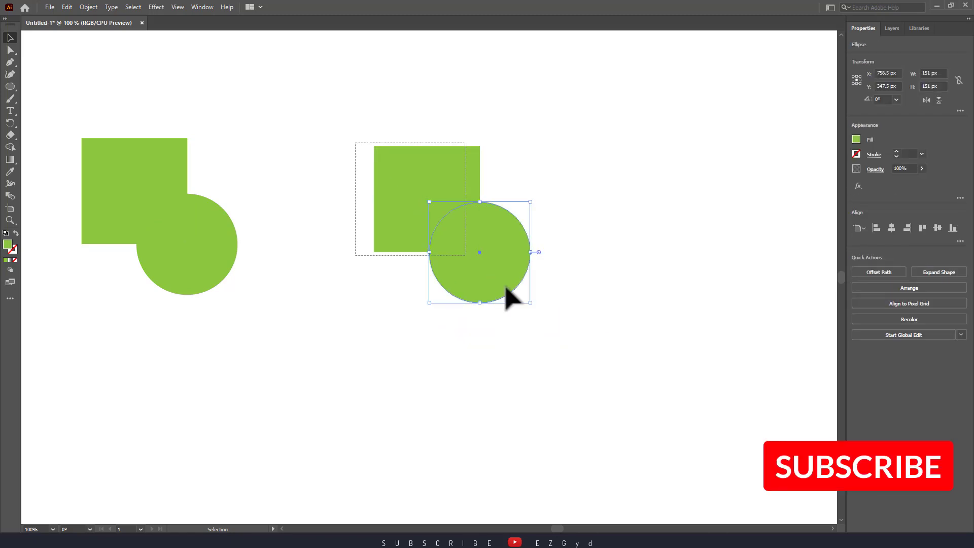
# Merge the ungrouped square and circle into one shape with the Shape Builder tool.
pyautogui.click(11, 147)
pyautogui.moveTo(420, 212); pyautogui.dragTo(490, 261)
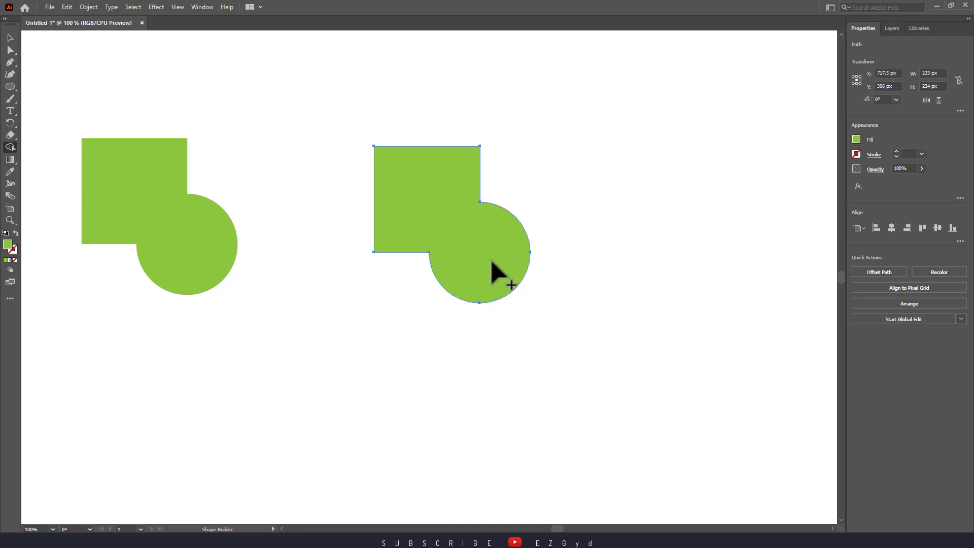
pyautogui.press('v')
pyautogui.click(626, 291)
# Give the merged shape a 2 pt black stroke and move it below the grouped square and circle.
pyautogui.click(479, 244)
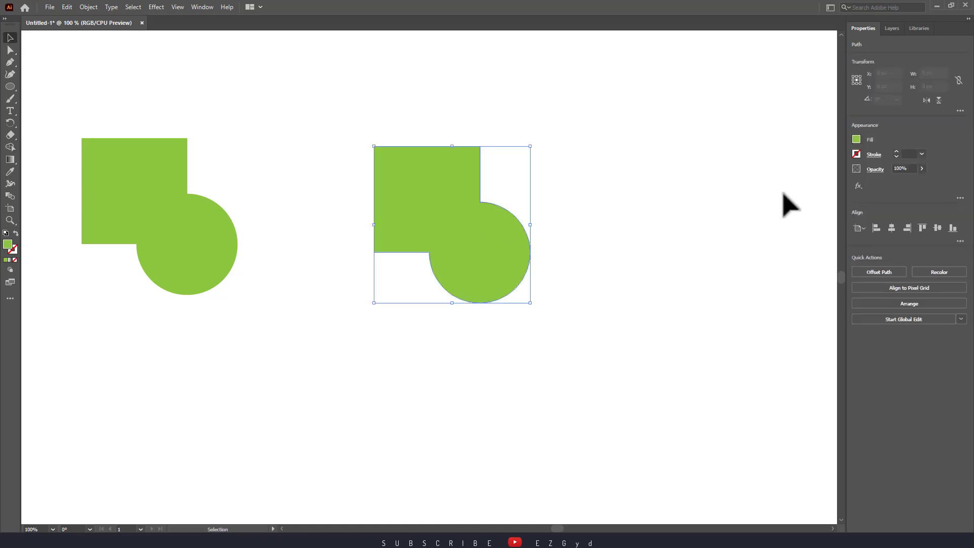
pyautogui.click(856, 154)
pyautogui.click(767, 191)
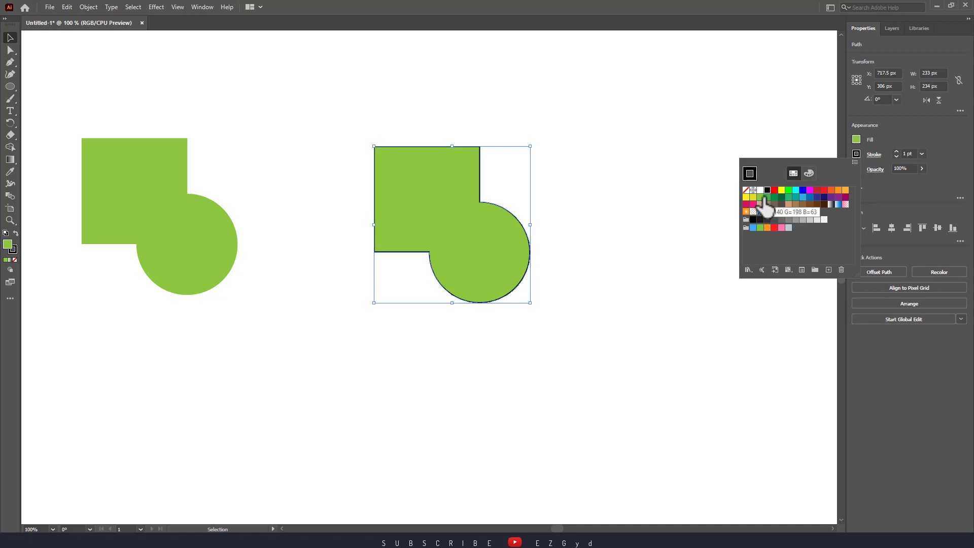
pyautogui.click(894, 151)
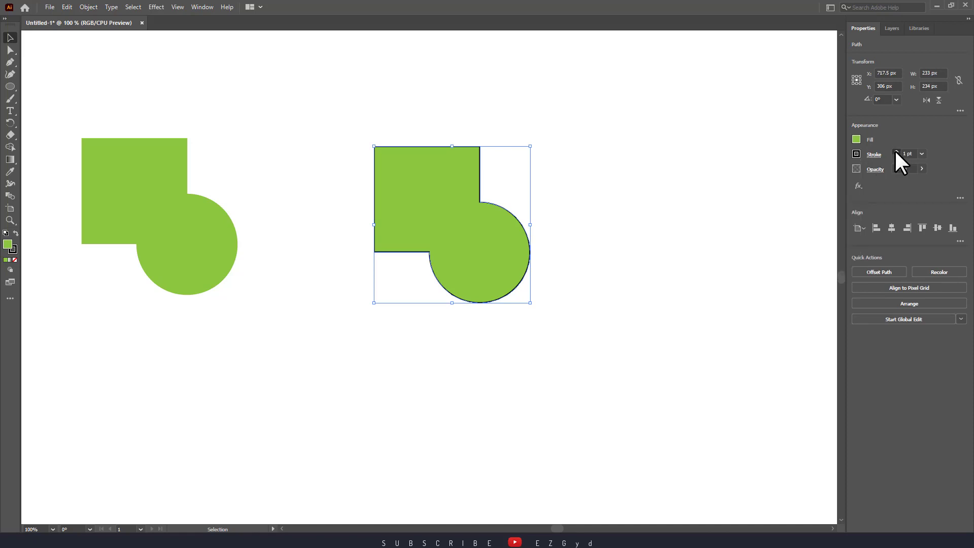
pyautogui.click(732, 223)
pyautogui.moveTo(407, 238); pyautogui.dragTo(108, 398)
# Give the grouped square and circle a black stroke thicker than the merged shape's, and shift both compositions up and left.
pyautogui.moveTo(114, 119); pyautogui.dragTo(263, 295)
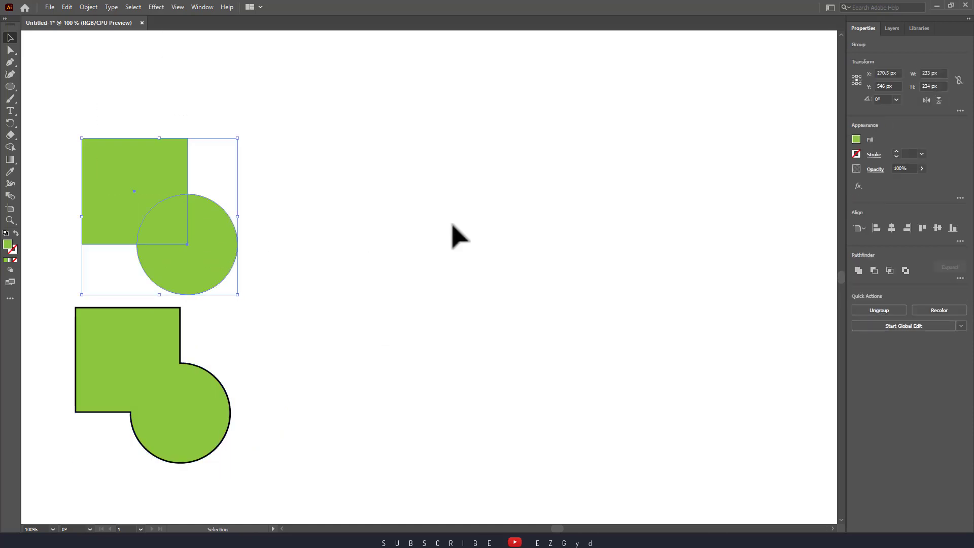
pyautogui.click(857, 154)
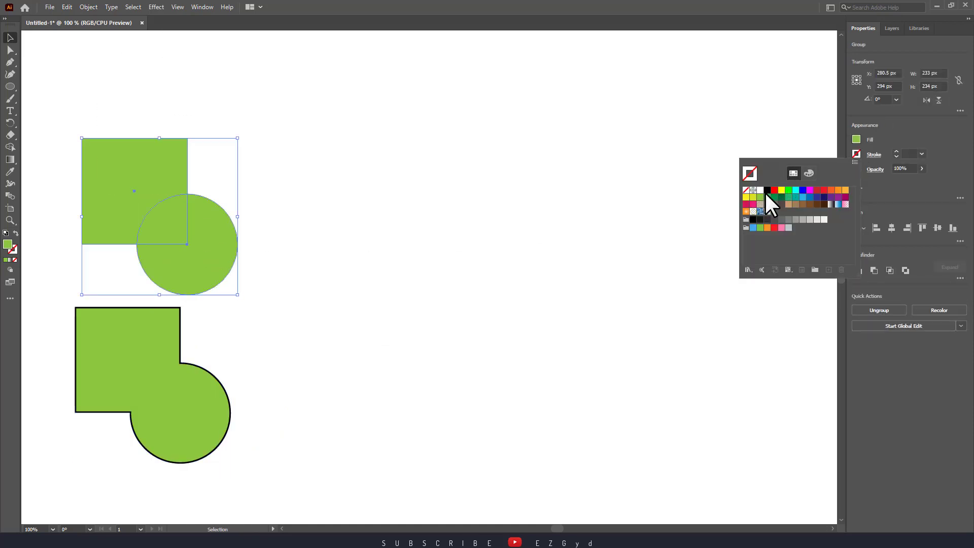
pyautogui.click(767, 191)
pyautogui.click(896, 152)
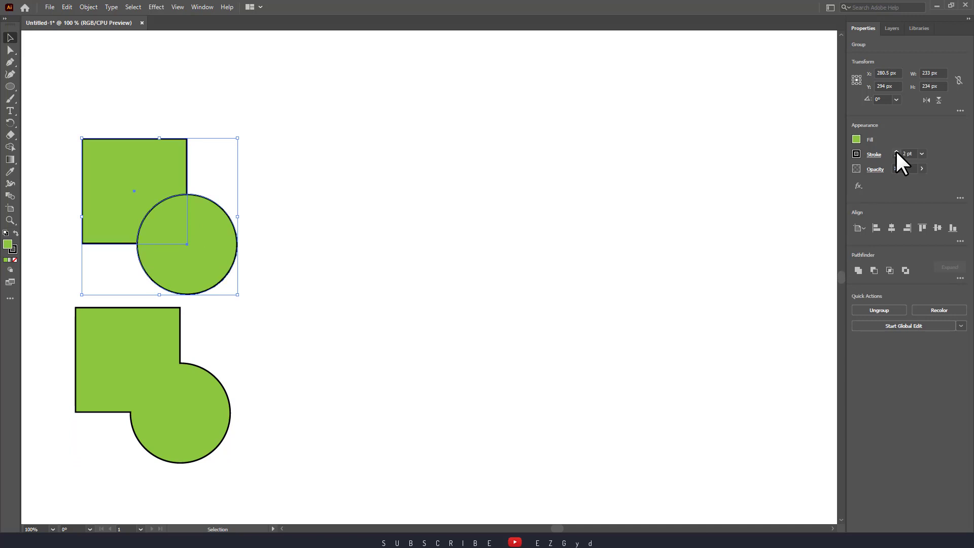
pyautogui.click(897, 152)
pyautogui.click(614, 204)
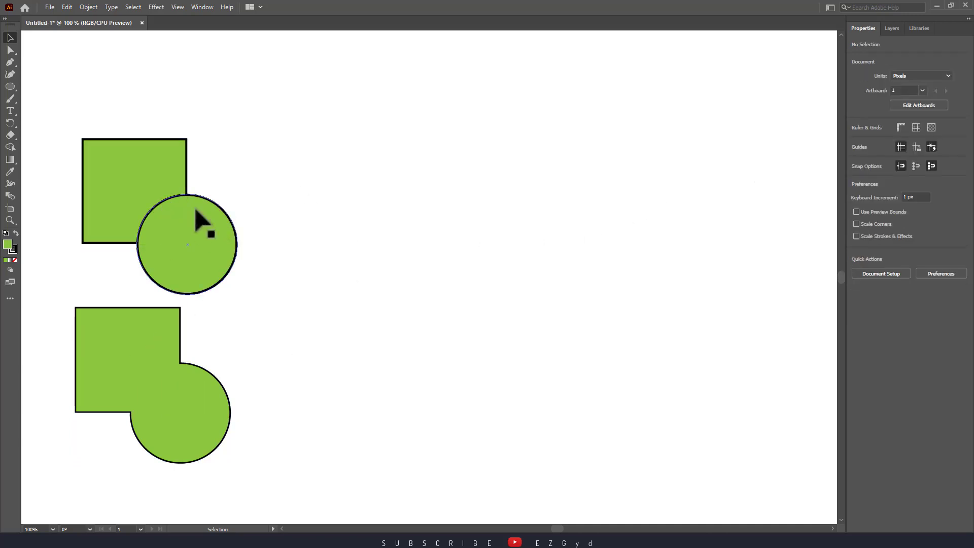
pyautogui.moveTo(186, 226); pyautogui.dragTo(161, 209)
pyautogui.moveTo(142, 370); pyautogui.dragTo(127, 346)
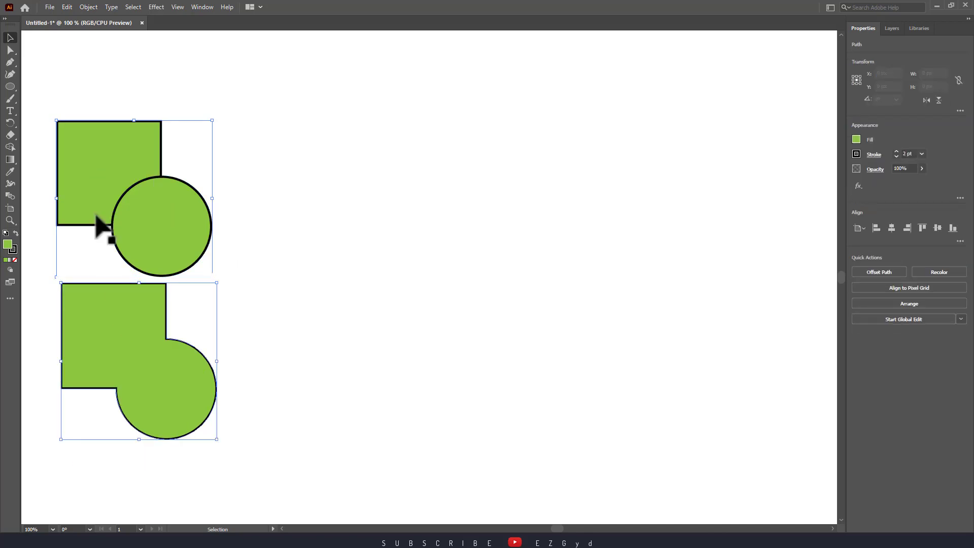
# Draw a large green square about 296 px wide in the empty area beside the existing shapes and remove its stroke.
pyautogui.click(11, 87)
pyautogui.click(38, 86)
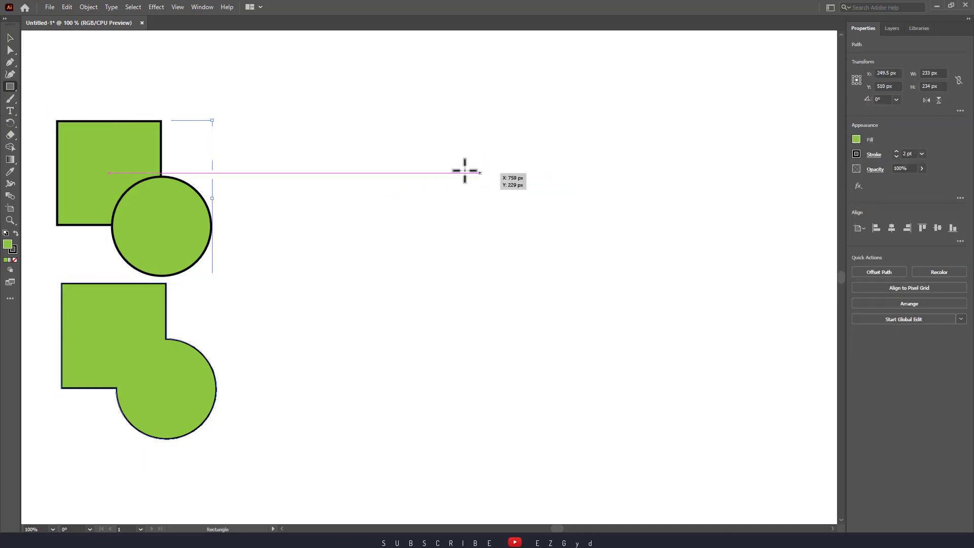
pyautogui.moveTo(444, 166); pyautogui.dragTo(570, 363)
pyautogui.press('v')
pyautogui.moveTo(581, 282); pyautogui.dragTo(543, 274)
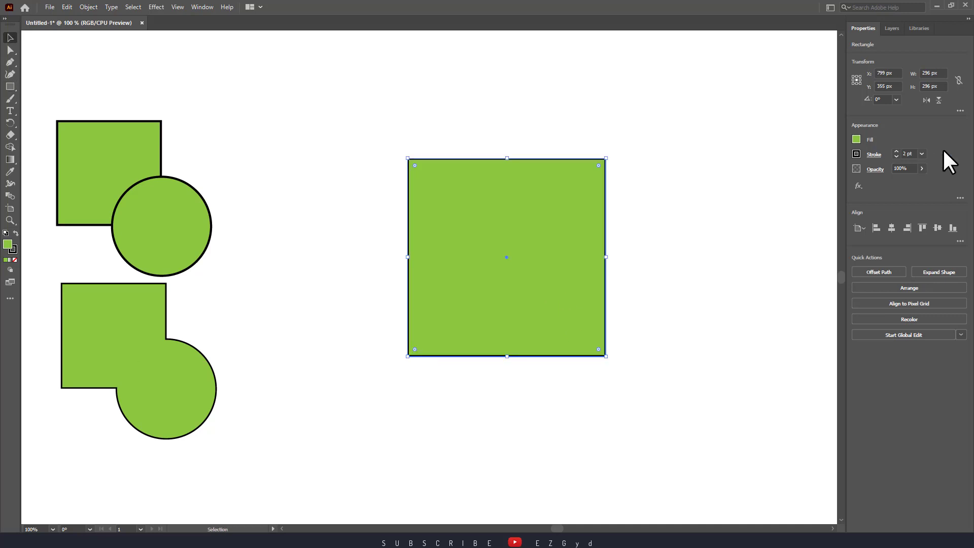
pyautogui.click(856, 154)
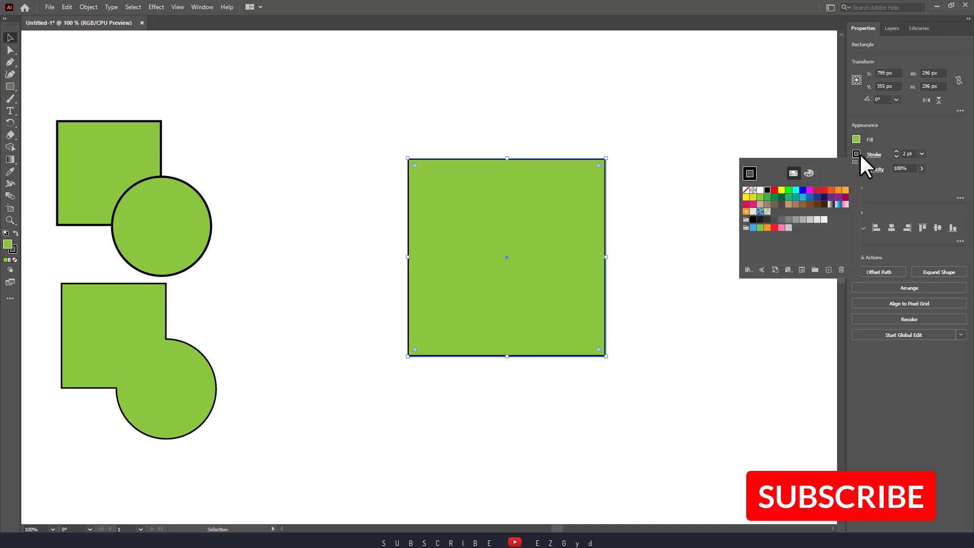
pyautogui.click(745, 191)
pyautogui.moveTo(535, 272); pyautogui.dragTo(525, 261)
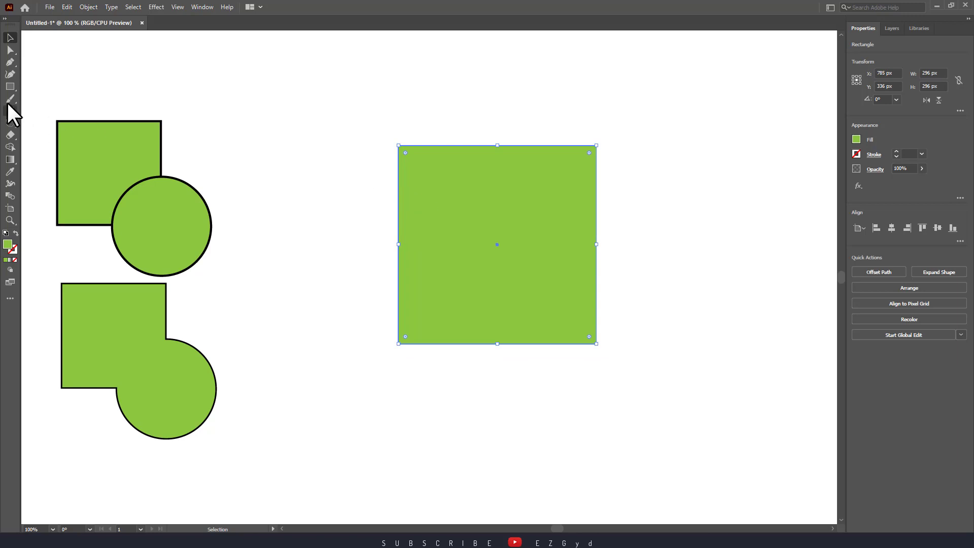
# Draw a circle about 95 px in diameter and center it on the large square's right edge.
pyautogui.rightClick(9, 87)
pyautogui.click(28, 99)
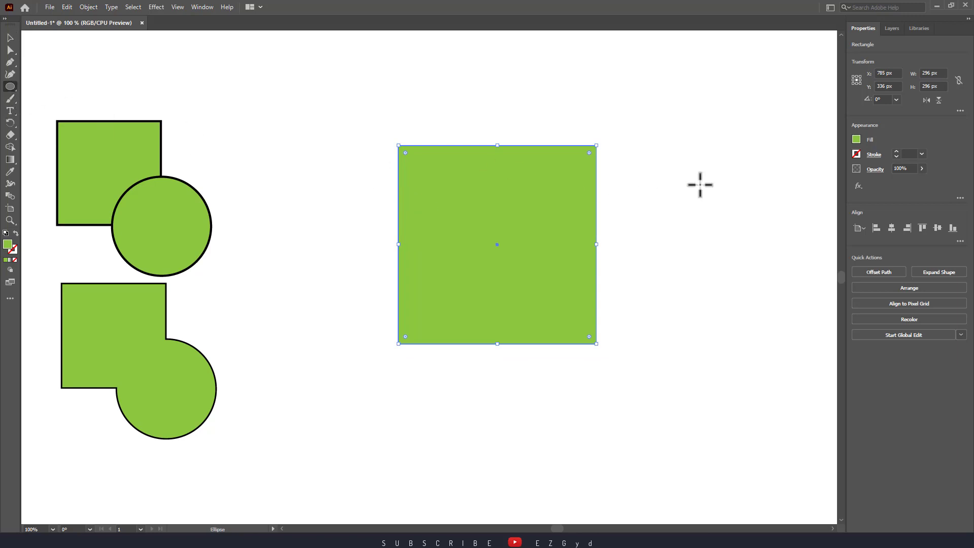
pyautogui.moveTo(702, 151)
pyautogui.mouseDown()
pyautogui.moveTo(736, 215)
pyautogui.moveTo(606, 267)
pyautogui.moveTo(610, 256)
pyautogui.mouseUp()
pyautogui.press('v')
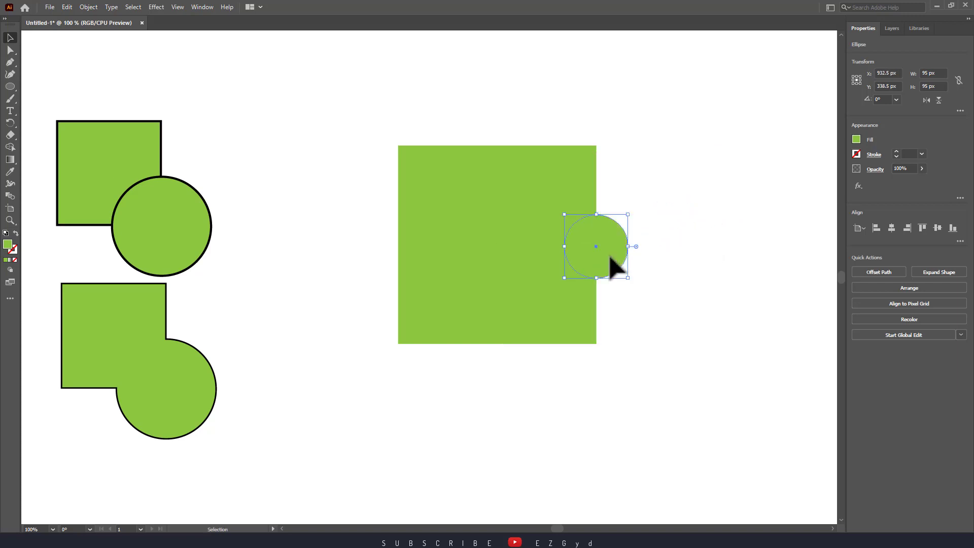
# Fill the small circle on the large square's edge with red-orange.
pyautogui.click(649, 271)
pyautogui.click(620, 265)
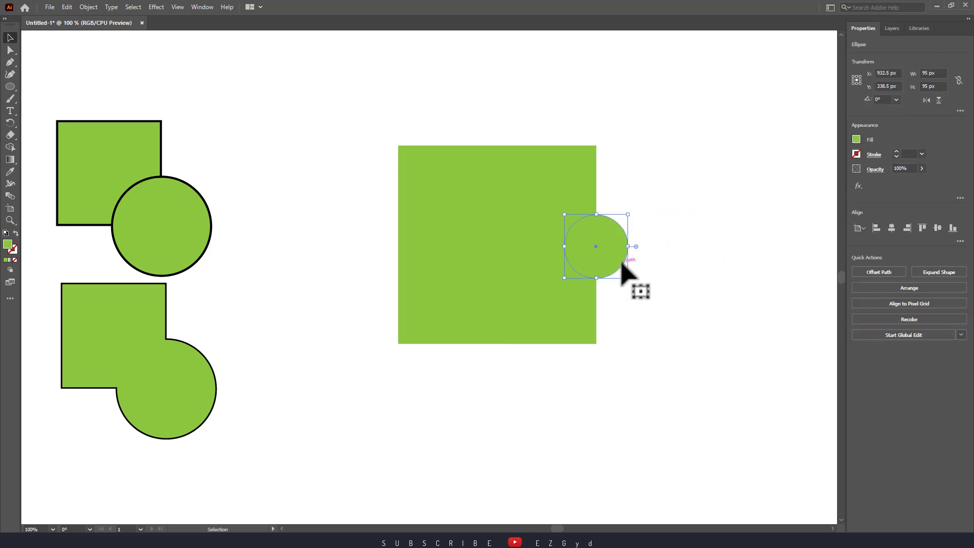
pyautogui.click(856, 139)
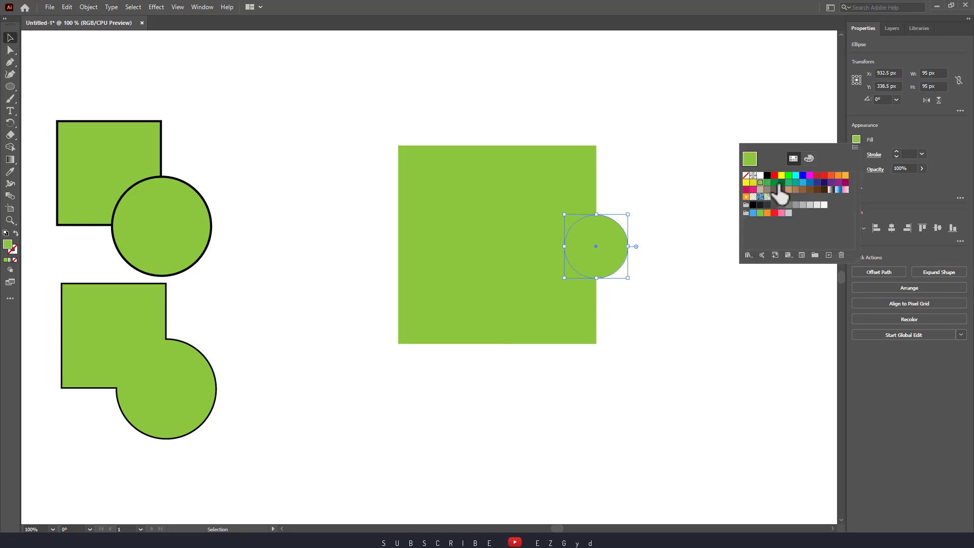
pyautogui.click(831, 176)
pyautogui.click(685, 233)
# Try to unite the large square and the circle on its edge into one shape and fill it green.
pyautogui.moveTo(694, 274); pyautogui.dragTo(517, 238)
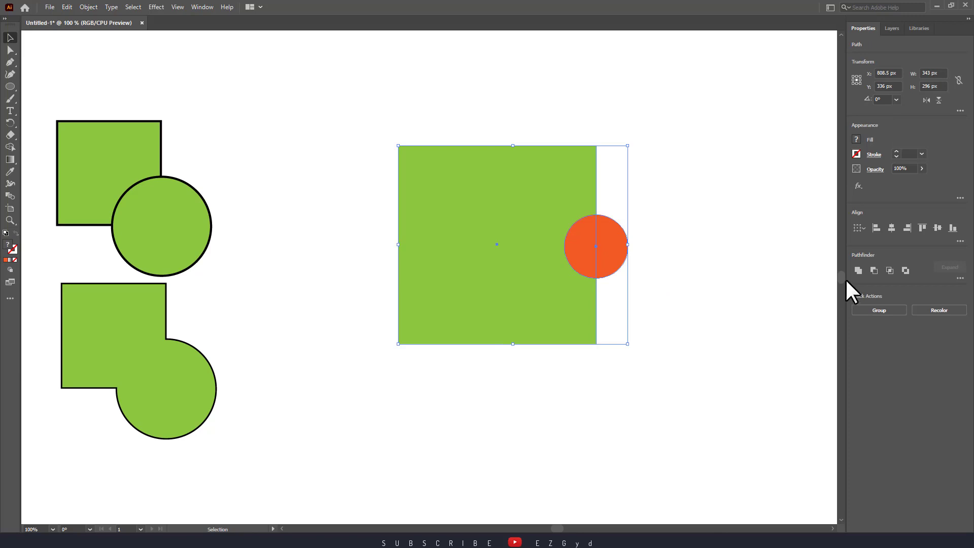
pyautogui.click(857, 270)
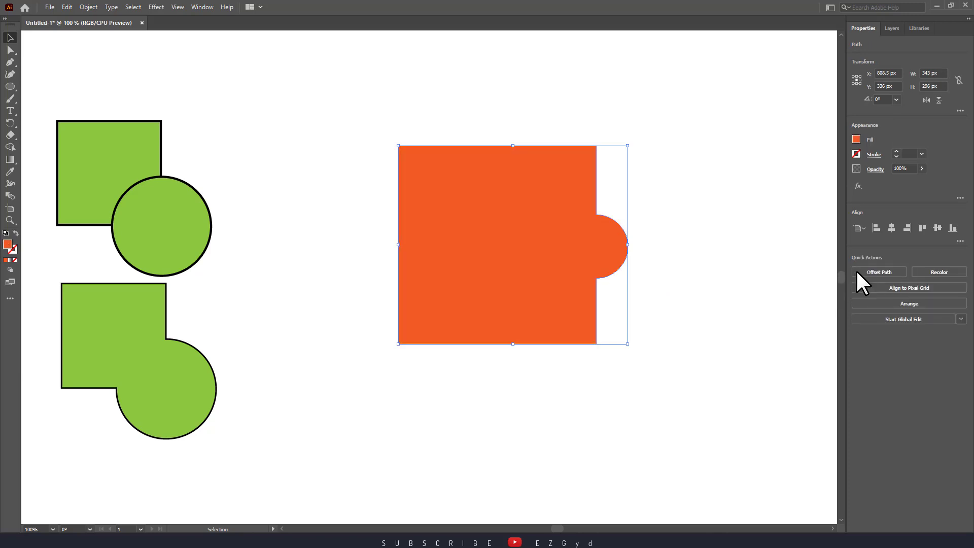
pyautogui.click(753, 351)
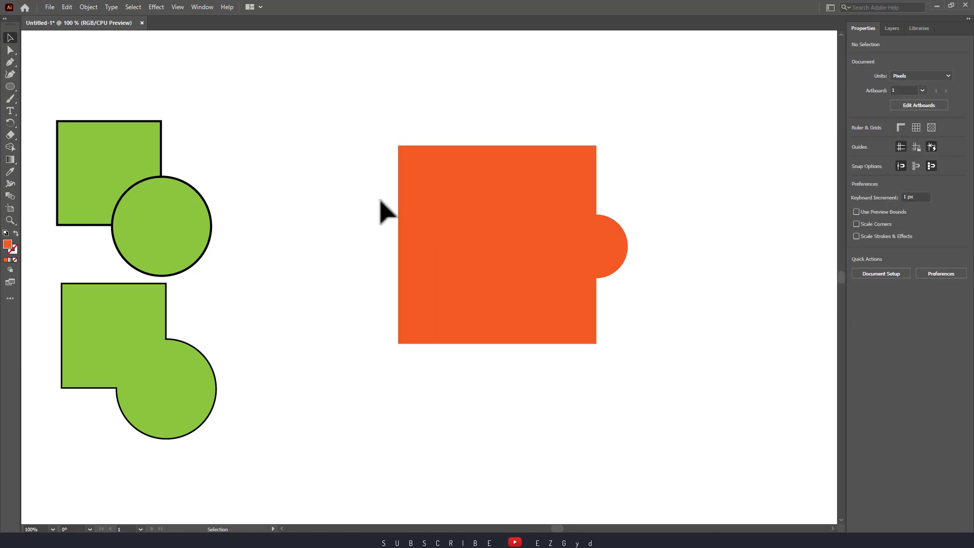
pyautogui.click(504, 235)
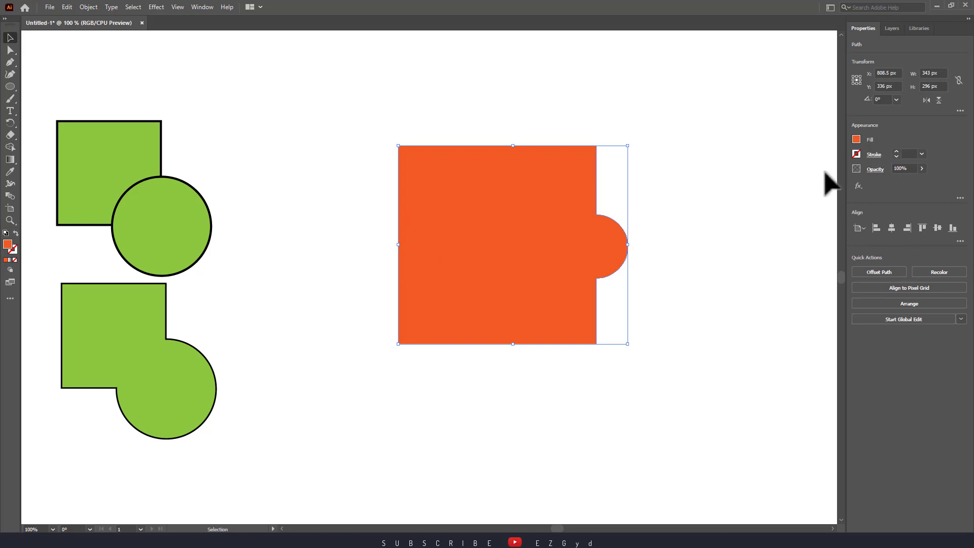
pyautogui.click(856, 139)
pyautogui.click(760, 183)
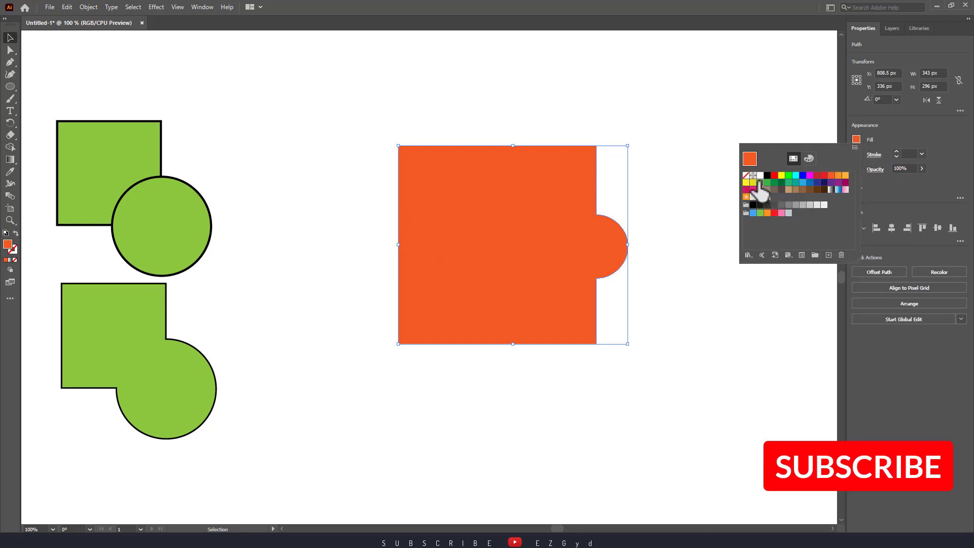
pyautogui.click(768, 323)
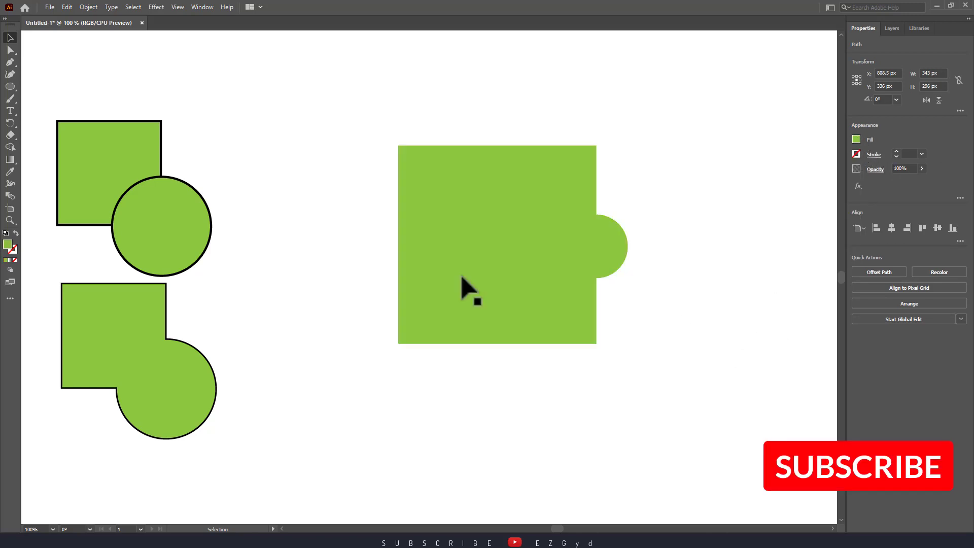
pyautogui.click(10, 86)
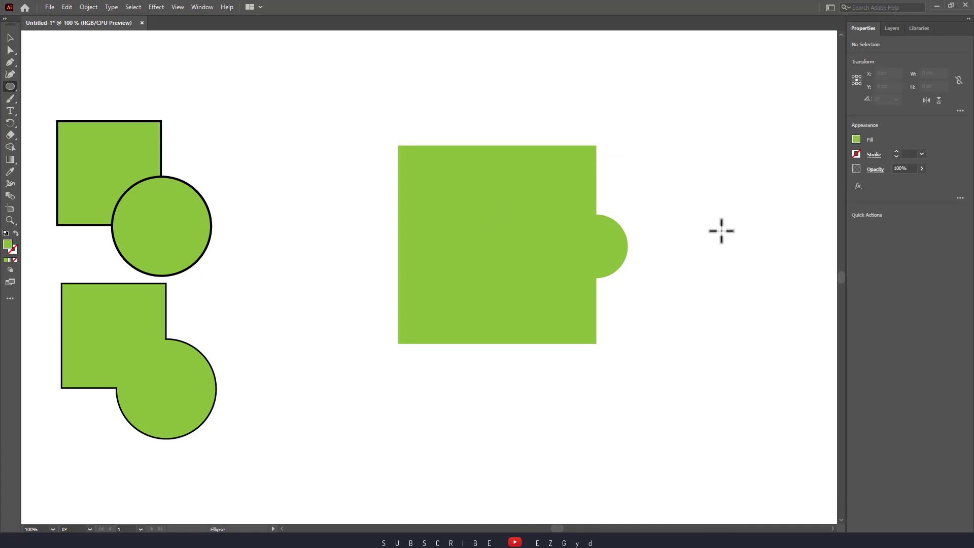
pyautogui.moveTo(701, 255)
pyautogui.mouseDown()
pyautogui.moveTo(775, 328)
pyautogui.moveTo(539, 365)
pyautogui.moveTo(513, 359)
pyautogui.moveTo(693, 360)
pyautogui.mouseUp()
pyautogui.press('v')
pyautogui.press('Delete')
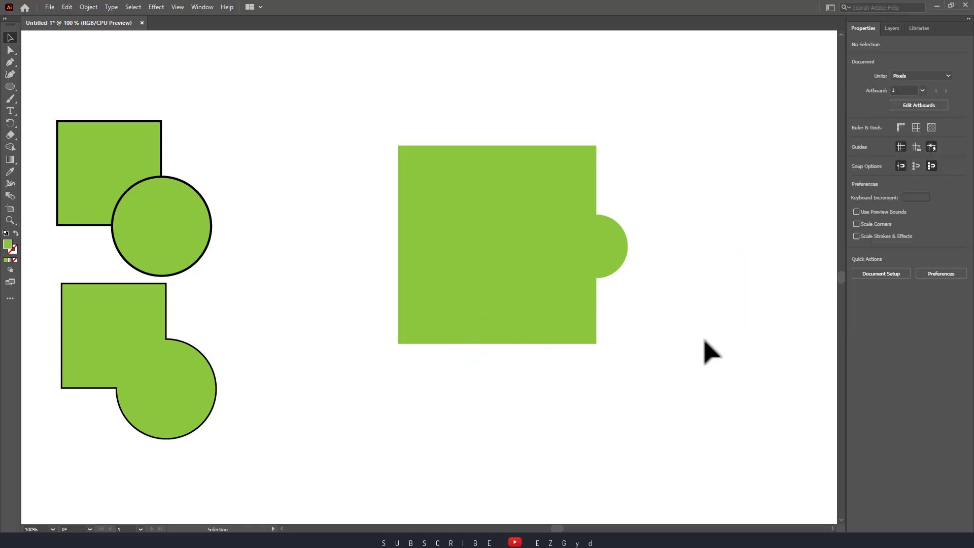
# Undo back to the separate green square and red-orange circle, before they were united.
pyautogui.hotkey('ctrl', 'z')
pyautogui.hotkey('ctrl', 'z')
pyautogui.hotkey('ctrl', 'z')
pyautogui.hotkey('ctrl', 'z')
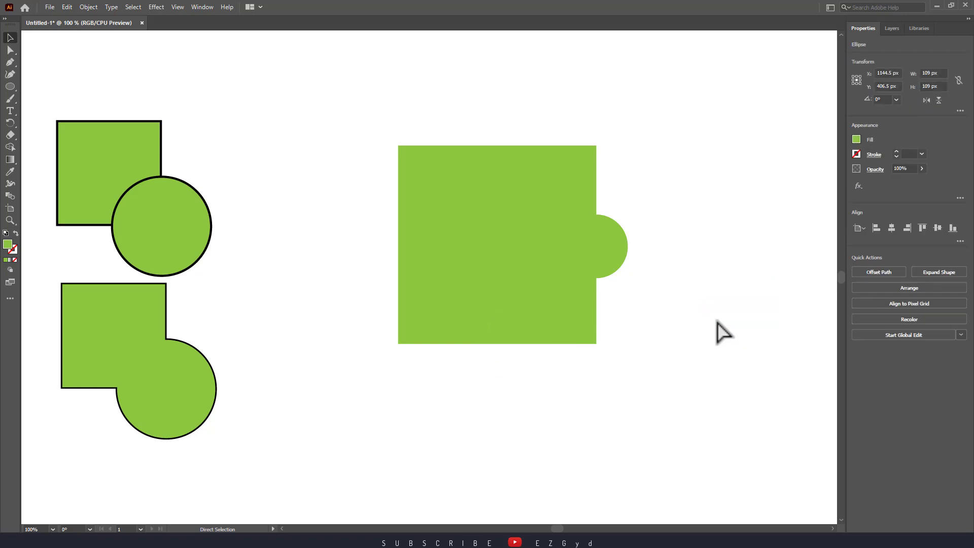
pyautogui.hotkey('ctrl', 'z')
# Duplicate the red-orange circle and place the copy across the bottom edge of the large square.
pyautogui.click(634, 260)
pyautogui.click(609, 244)
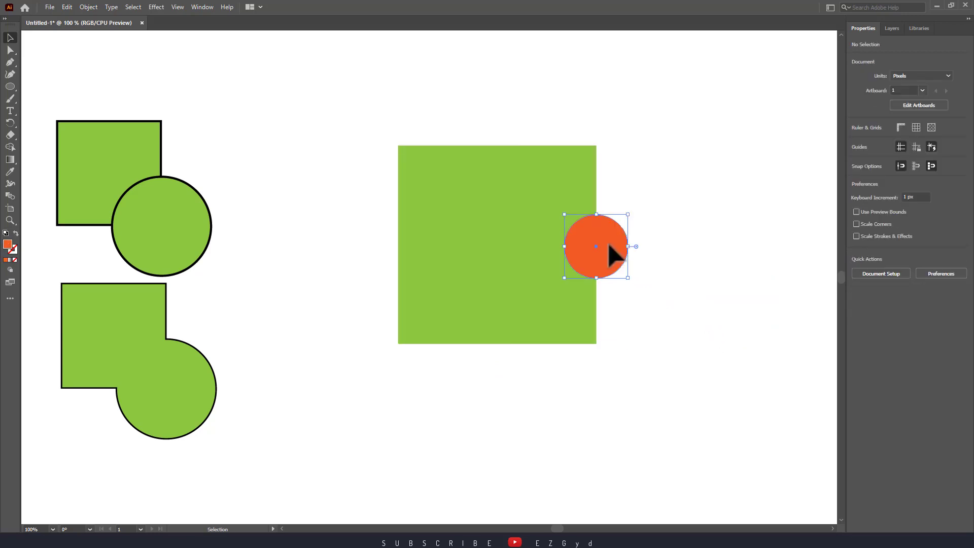
pyautogui.moveTo(609, 244); pyautogui.dragTo(502, 360)
pyautogui.click(595, 430)
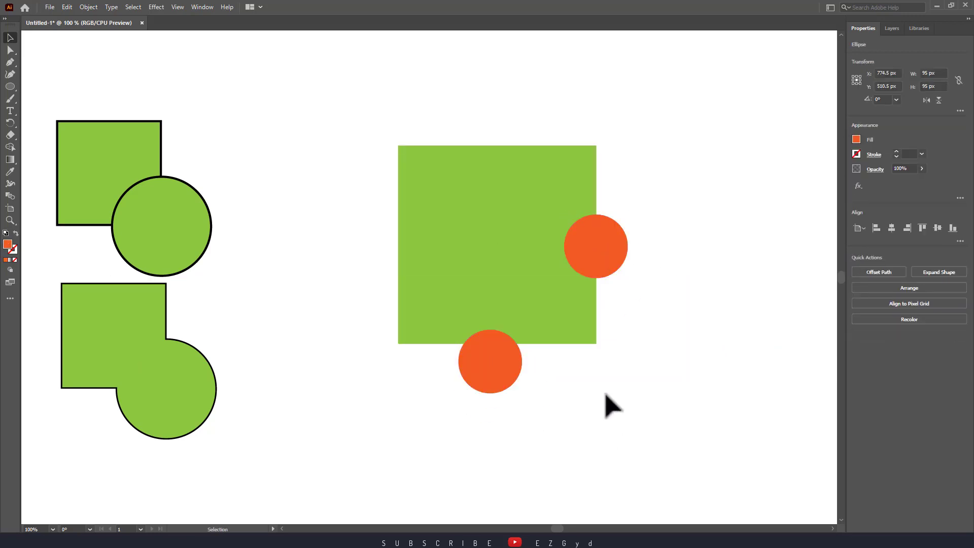
# Unite the large square with the circle on its right edge into a single red-orange shape.
pyautogui.moveTo(664, 270); pyautogui.dragTo(561, 244)
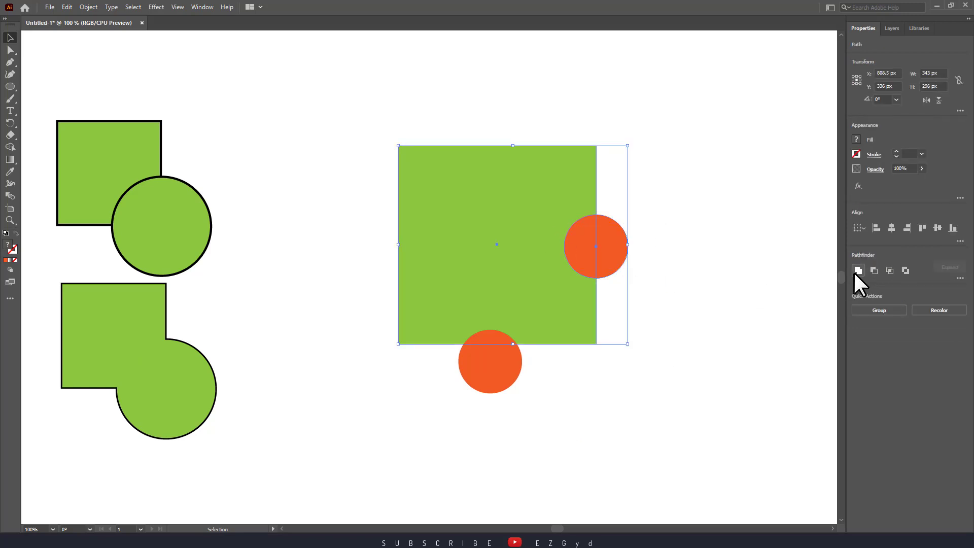
pyautogui.click(857, 272)
pyautogui.click(735, 313)
# Fill the lower circle with green and center it on the bottom edge of the merged shape.
pyautogui.click(488, 379)
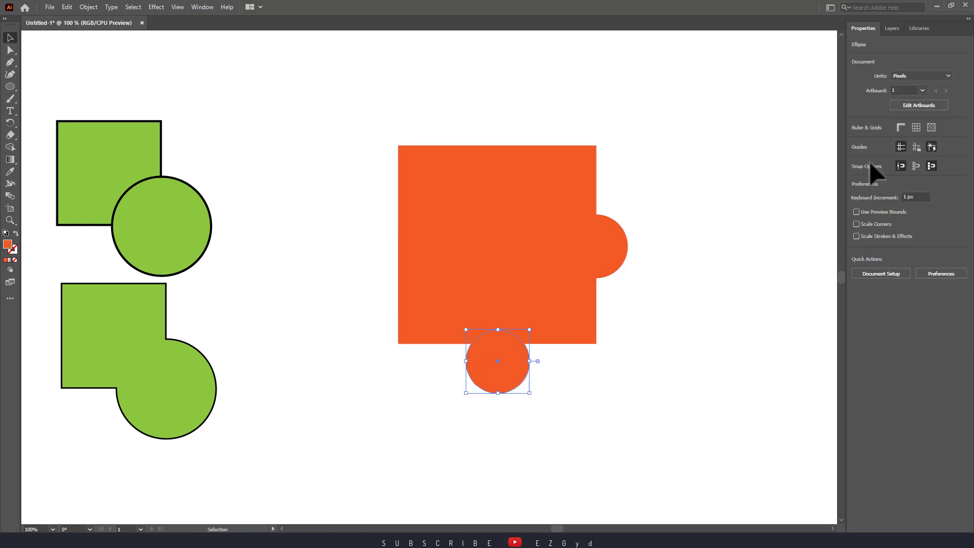
pyautogui.click(856, 139)
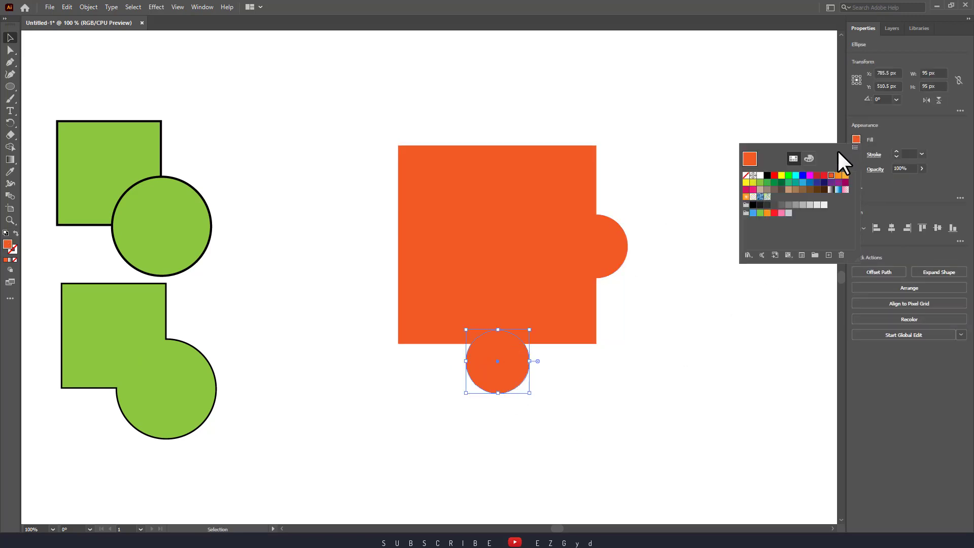
pyautogui.click(759, 182)
pyautogui.moveTo(501, 363)
pyautogui.mouseDown()
pyautogui.moveTo(503, 350)
pyautogui.moveTo(510, 359)
pyautogui.mouseUp()
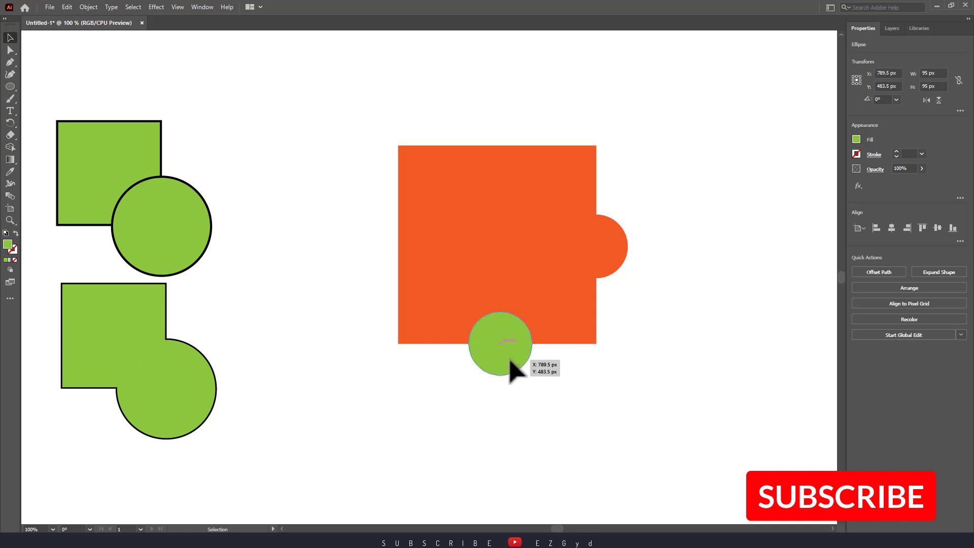
# Subtract the green circle from the merged shape to cut a half-round notch in its bottom edge.
pyautogui.moveTo(555, 392); pyautogui.dragTo(507, 330)
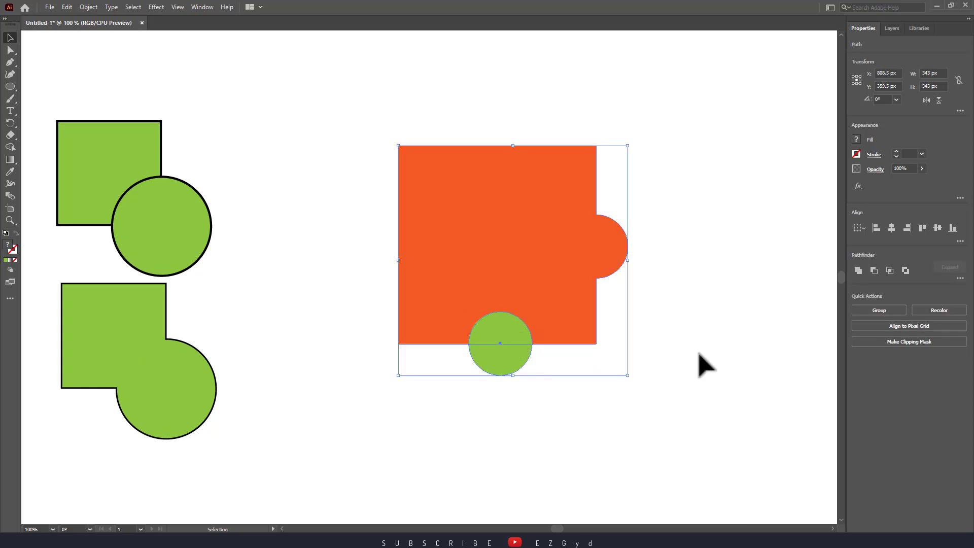
pyautogui.click(873, 271)
pyautogui.click(766, 410)
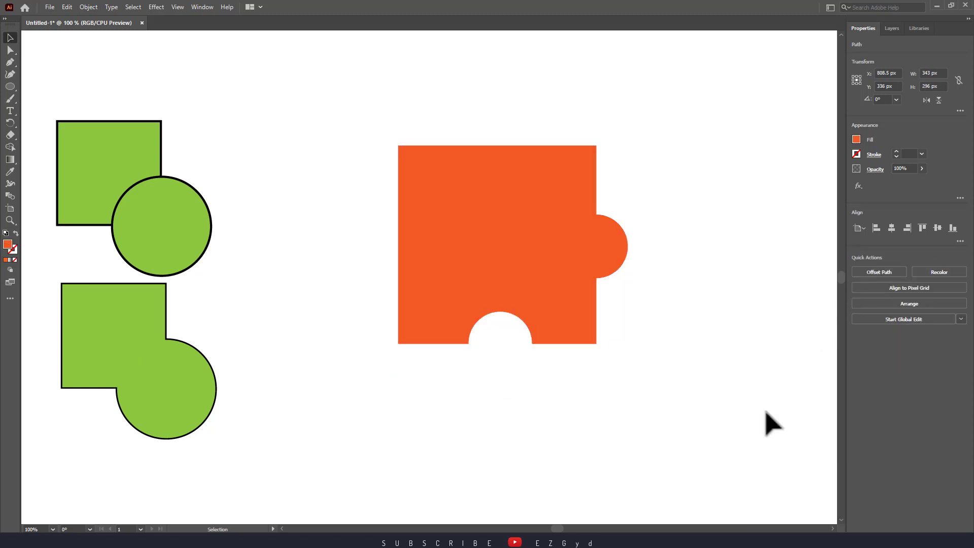
# Scale the puzzle piece down proportionally to about 230 px wide and 198 px tall.
pyautogui.click(563, 300)
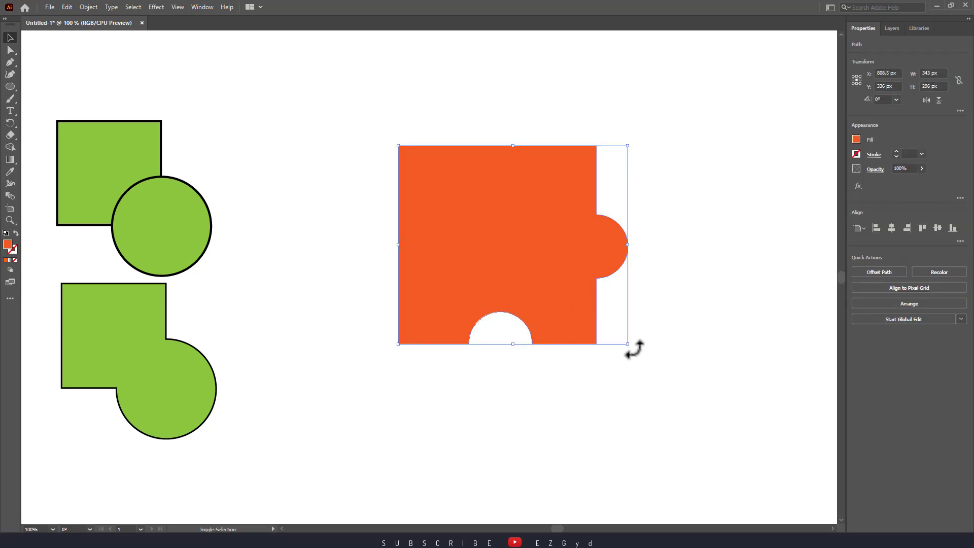
pyautogui.moveTo(628, 344); pyautogui.dragTo(552, 278)
pyautogui.click(718, 339)
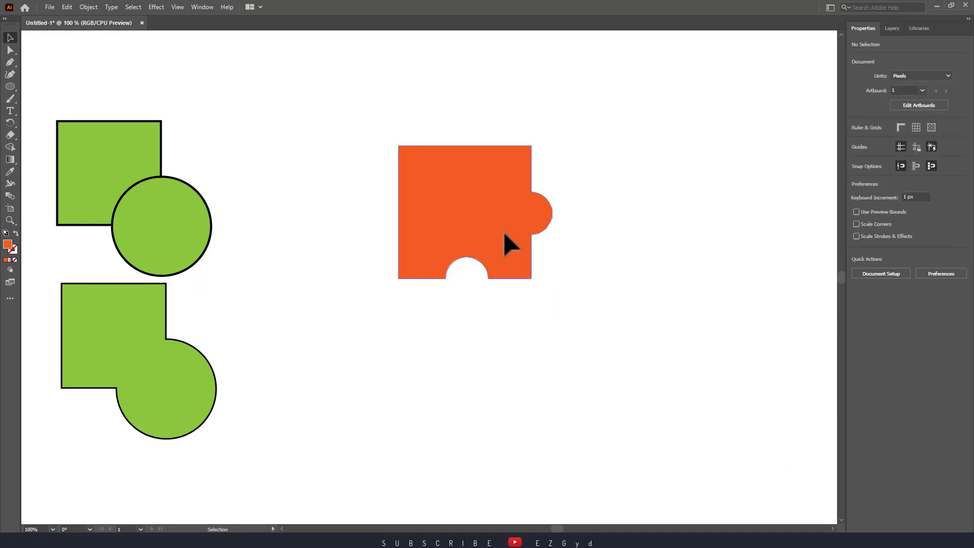
# Place a copy of the puzzle piece, rotated to 90°, directly below the original with its knob facing the notch.
pyautogui.moveTo(507, 243); pyautogui.dragTo(565, 433)
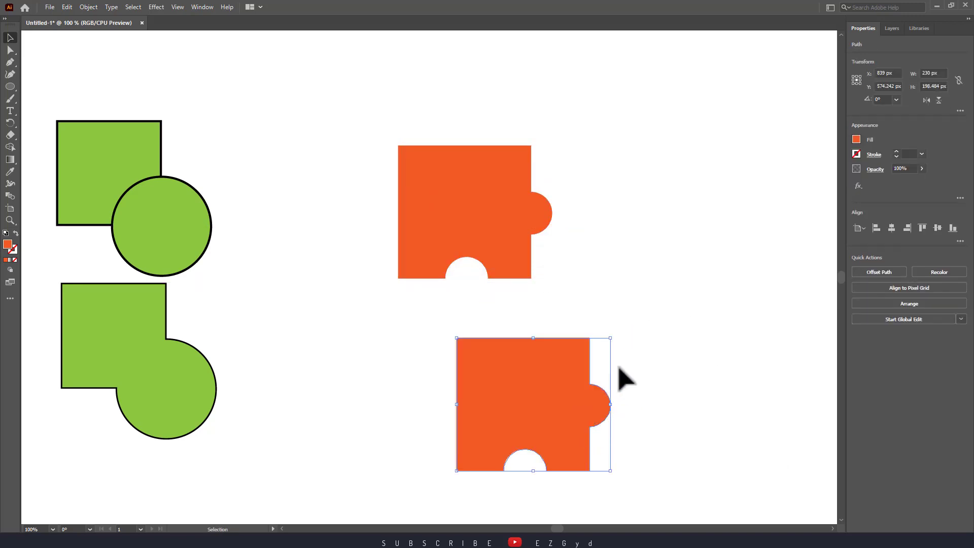
pyautogui.moveTo(615, 337); pyautogui.dragTo(448, 310)
pyautogui.moveTo(515, 425); pyautogui.dragTo(450, 381)
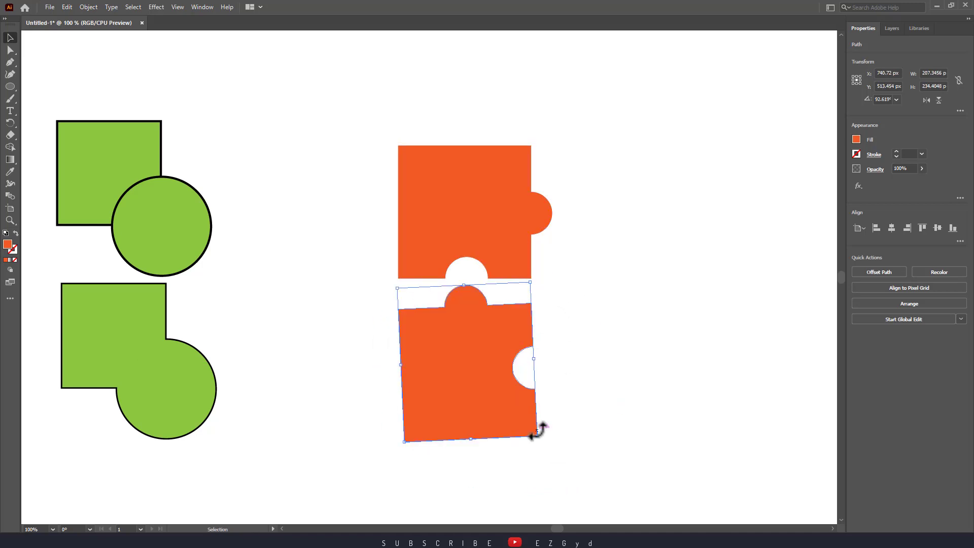
pyautogui.moveTo(540, 436); pyautogui.dragTo(534, 438)
pyautogui.moveTo(500, 405); pyautogui.dragTo(490, 363)
pyautogui.click(621, 432)
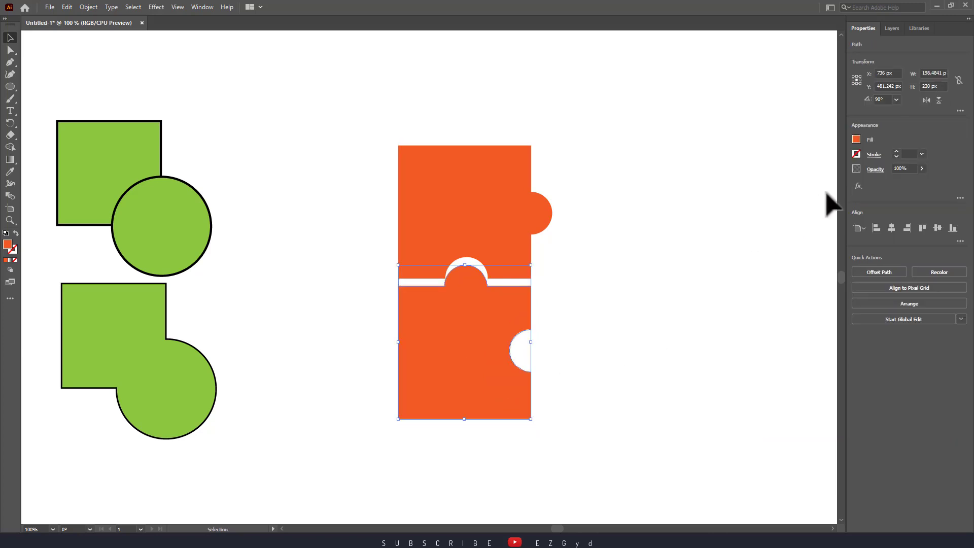
# Fill the lower puzzle piece with green and move it slightly down to widen the gap to the upper piece.
pyautogui.click(854, 153)
pyautogui.click(765, 187)
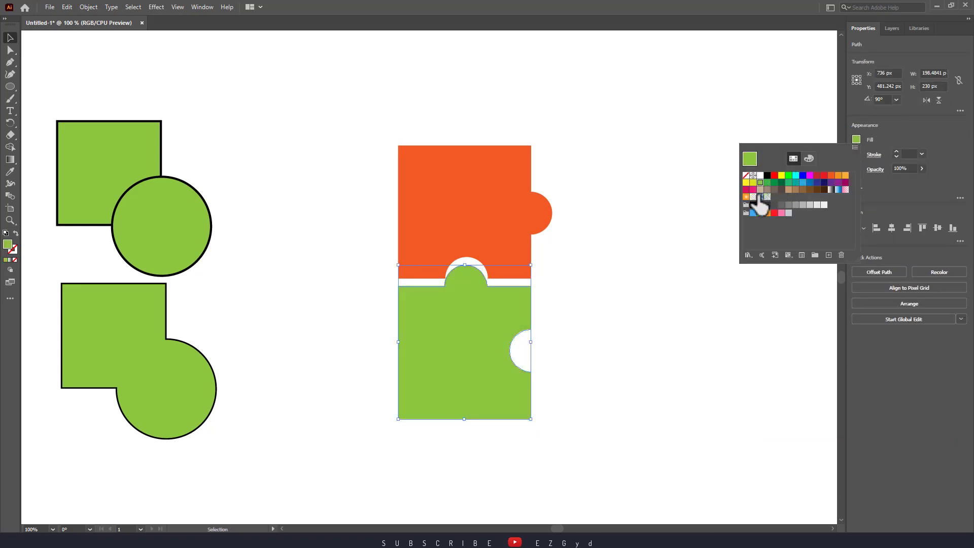
pyautogui.moveTo(476, 335)
pyautogui.mouseDown()
pyautogui.moveTo(476, 352)
pyautogui.moveTo(493, 341)
pyautogui.mouseUp()
pyautogui.click(602, 353)
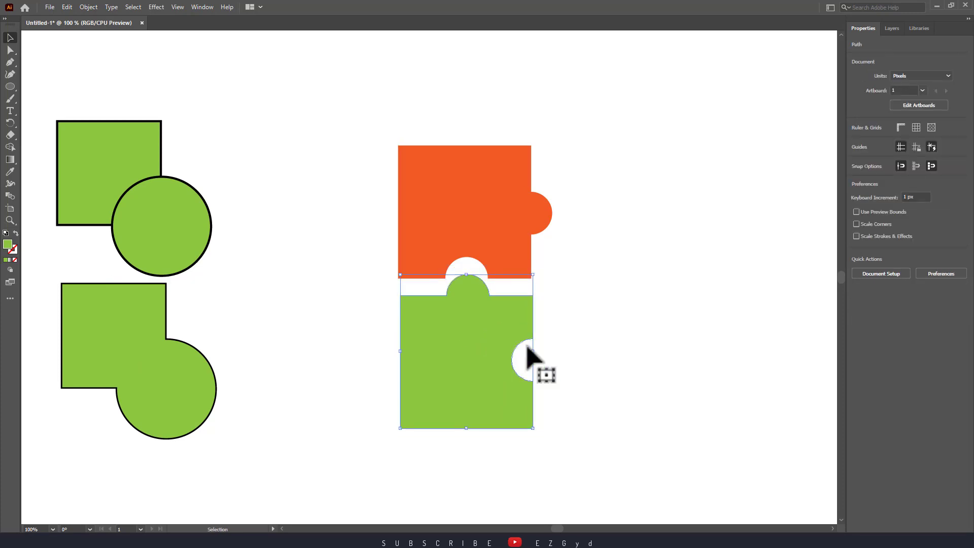
# Align the left edges of the red-orange piece and the green piece below it.
pyautogui.moveTo(591, 163); pyautogui.dragTo(479, 311)
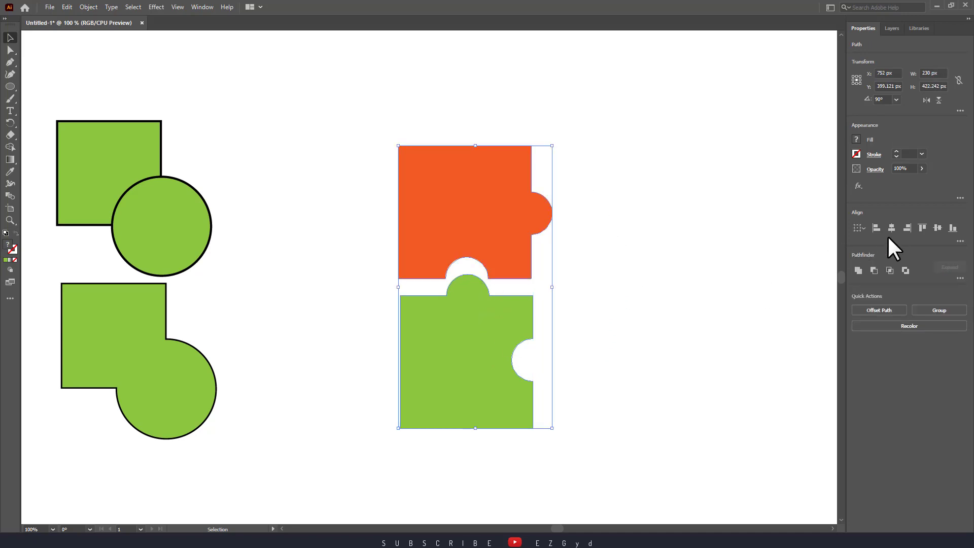
pyautogui.click(875, 226)
pyautogui.click(705, 398)
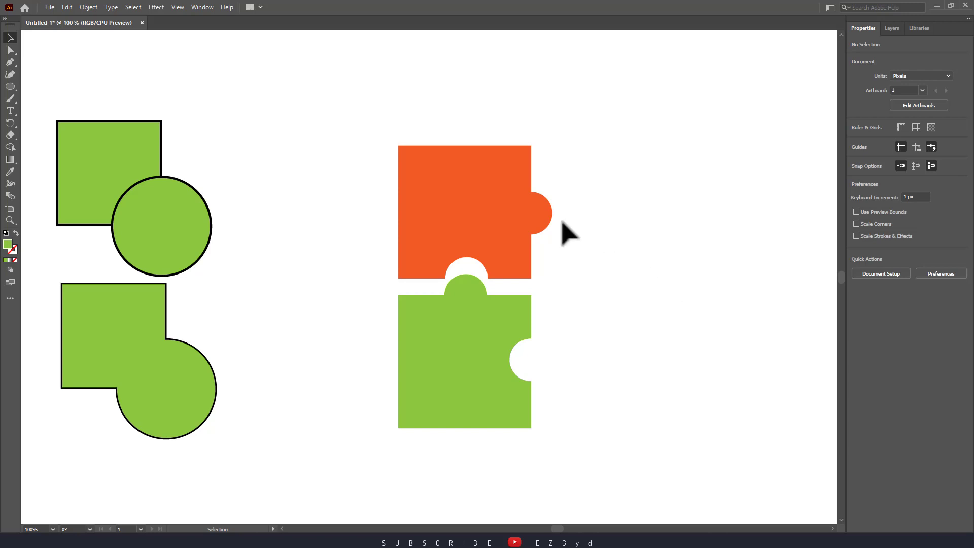
# Place a copy of the red-orange piece, rotated 180°, beside the green piece with its knob facing the green notch.
pyautogui.click(510, 209)
pyautogui.moveTo(509, 209); pyautogui.dragTo(689, 229)
pyautogui.click(744, 164)
pyautogui.click(664, 208)
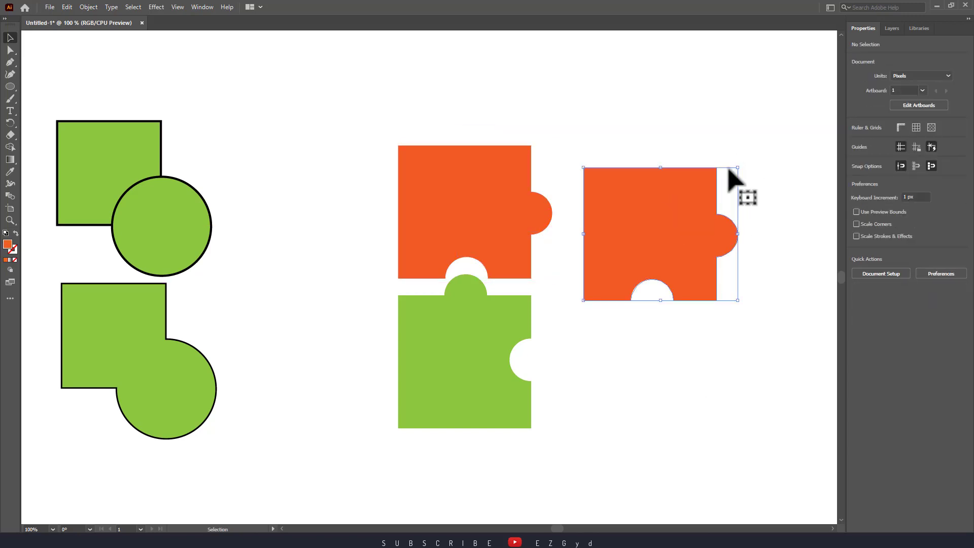
pyautogui.moveTo(738, 165); pyautogui.dragTo(581, 307)
pyautogui.moveTo(671, 276); pyautogui.dragTo(634, 369)
# Align the bottom edges of the green piece and the red-orange copy beside it.
pyautogui.moveTo(661, 461); pyautogui.dragTo(504, 393)
pyautogui.click(934, 229)
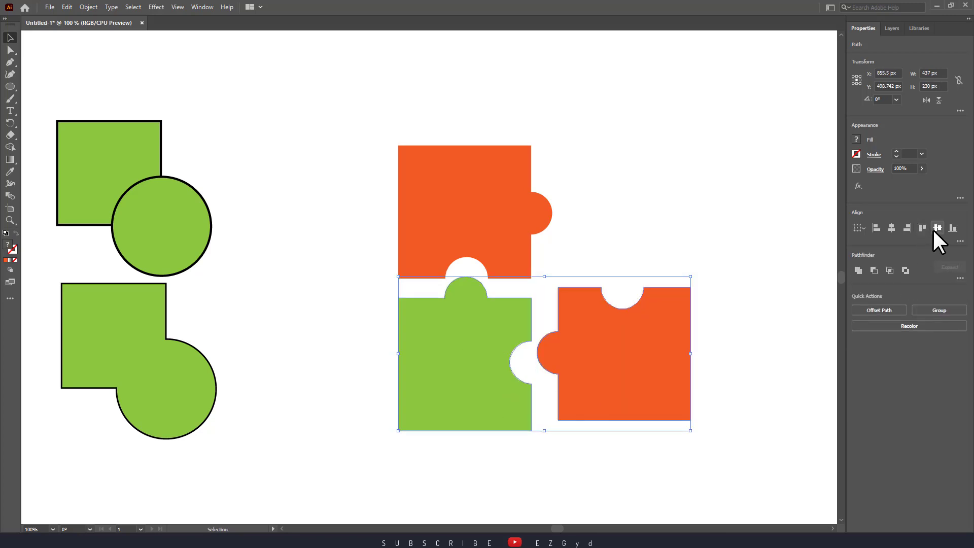
pyautogui.click(952, 229)
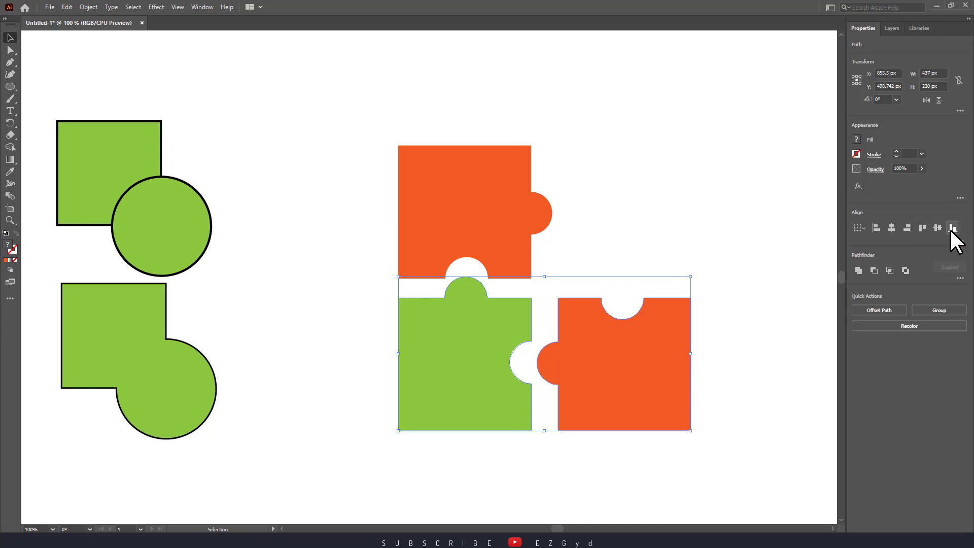
pyautogui.click(755, 241)
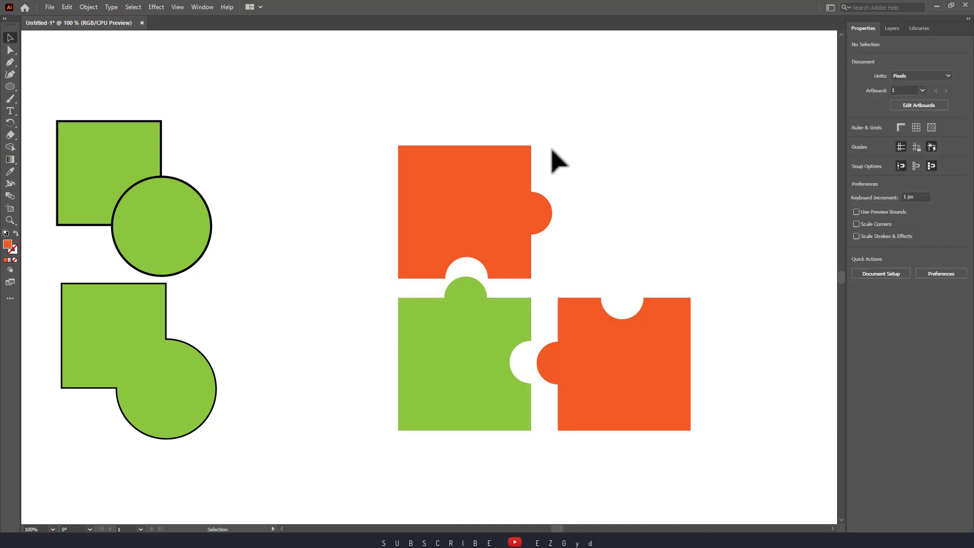
pyautogui.moveTo(461, 117); pyautogui.dragTo(432, 367)
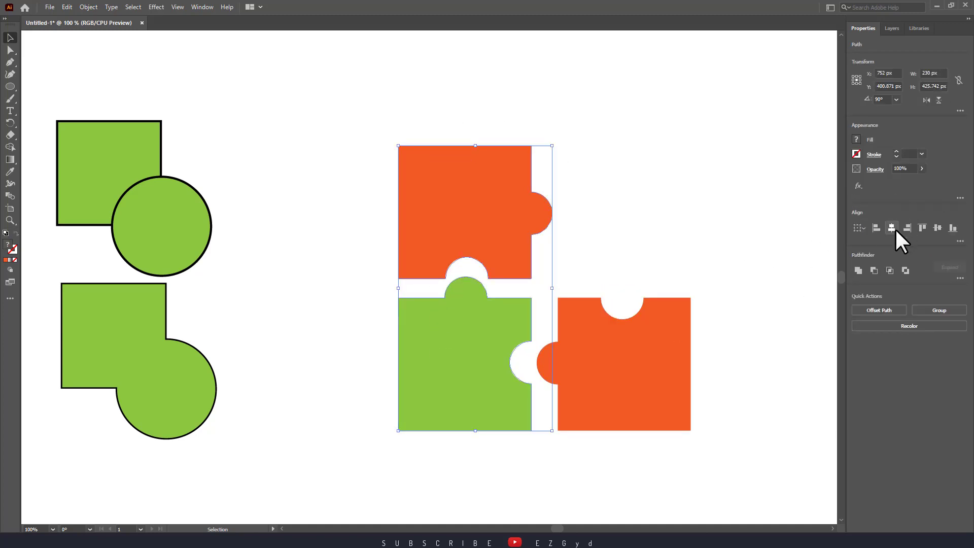
pyautogui.click(759, 220)
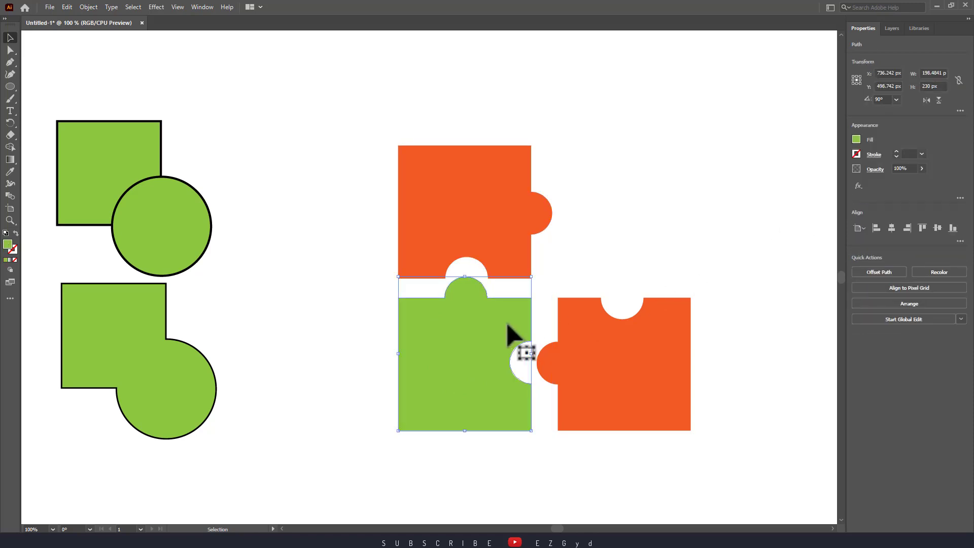
# Place a copy of the green piece, rotated 180°, in the empty upper-right corner of the puzzle.
pyautogui.moveTo(511, 327); pyautogui.dragTo(670, 192)
pyautogui.moveTo(744, 97); pyautogui.dragTo(608, 253)
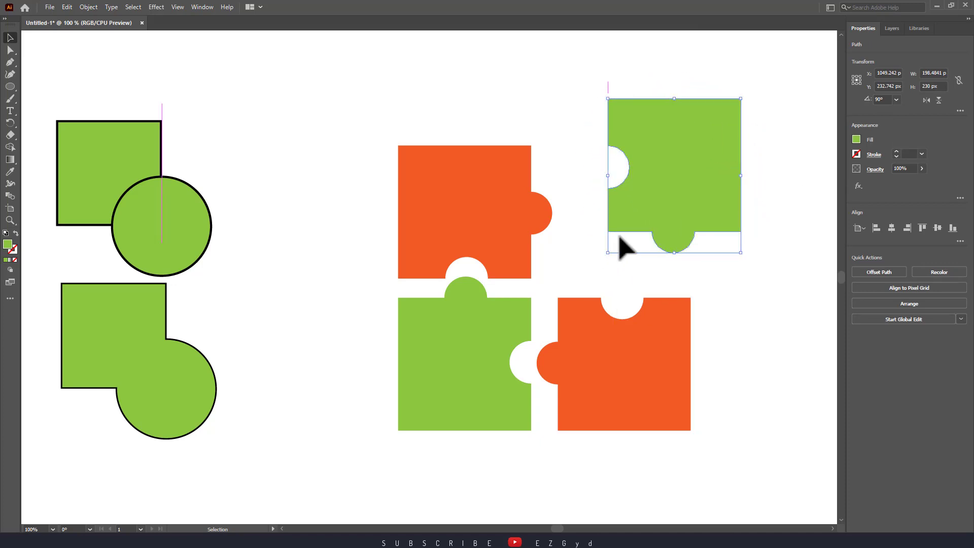
pyautogui.moveTo(661, 189); pyautogui.dragTo(621, 227)
# Bring the rotated green piece closer to the other pieces and align its right edge with the red-orange piece below it.
pyautogui.moveTo(480, 103); pyautogui.dragTo(689, 202)
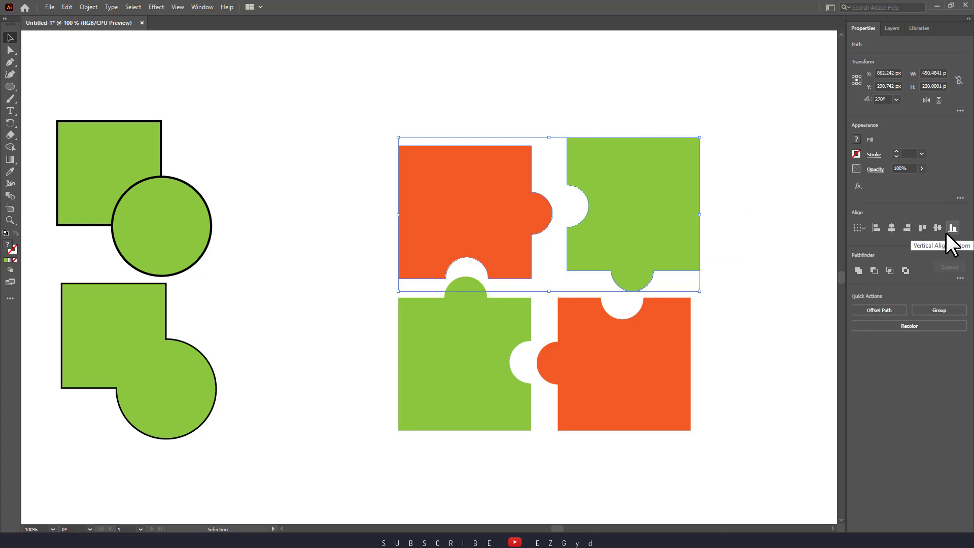
pyautogui.moveTo(710, 216); pyautogui.dragTo(674, 307)
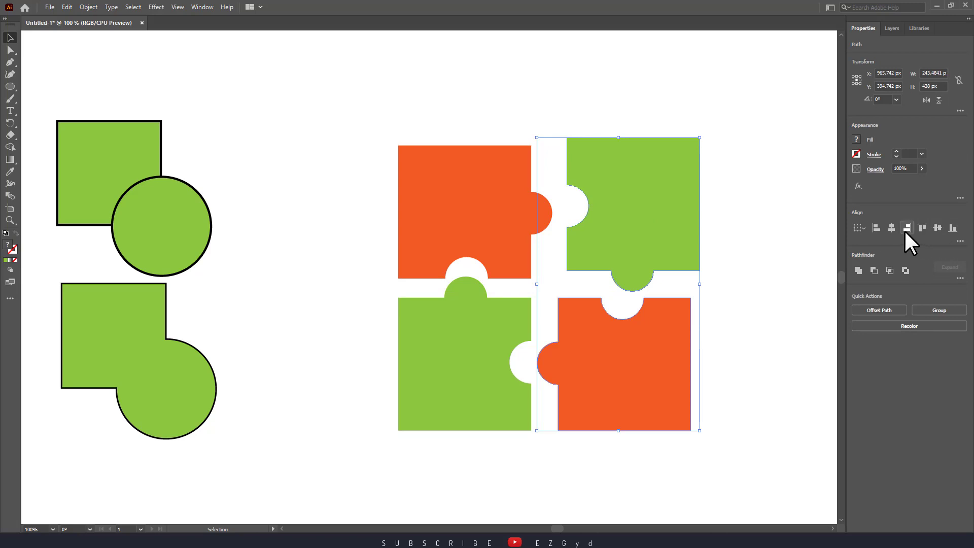
pyautogui.click(905, 230)
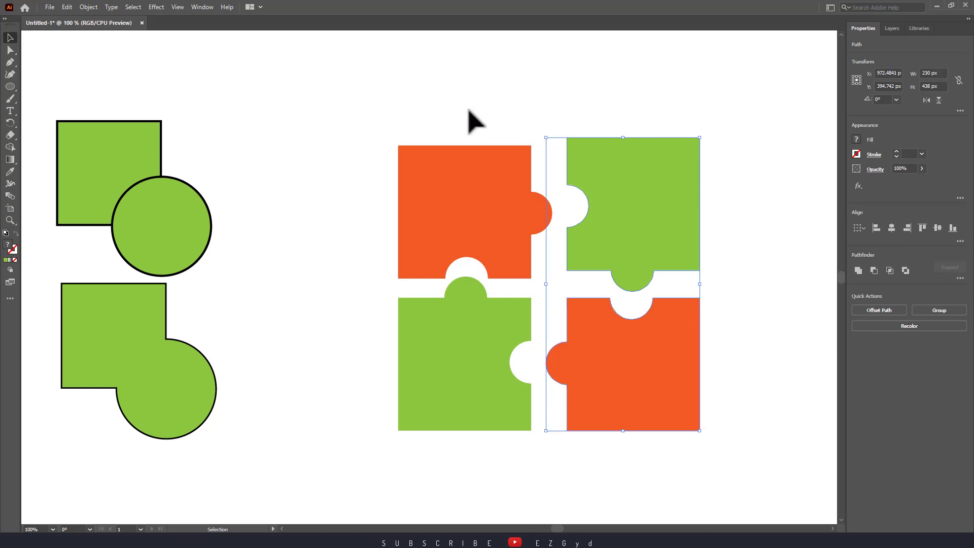
# Try aligning the two upper puzzle pieces along their bottom edges, and undo that alignment.
pyautogui.moveTo(472, 122); pyautogui.dragTo(658, 196)
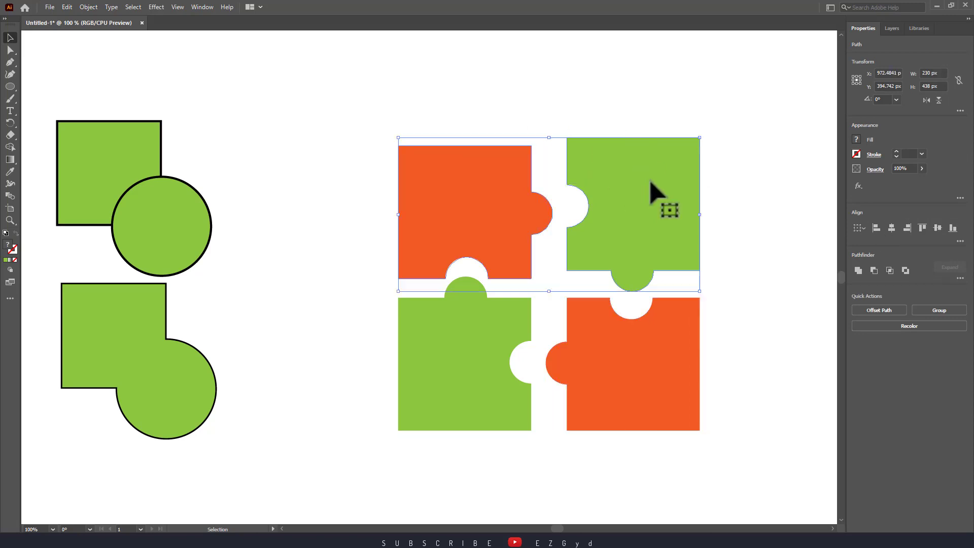
pyautogui.click(952, 228)
pyautogui.click(770, 263)
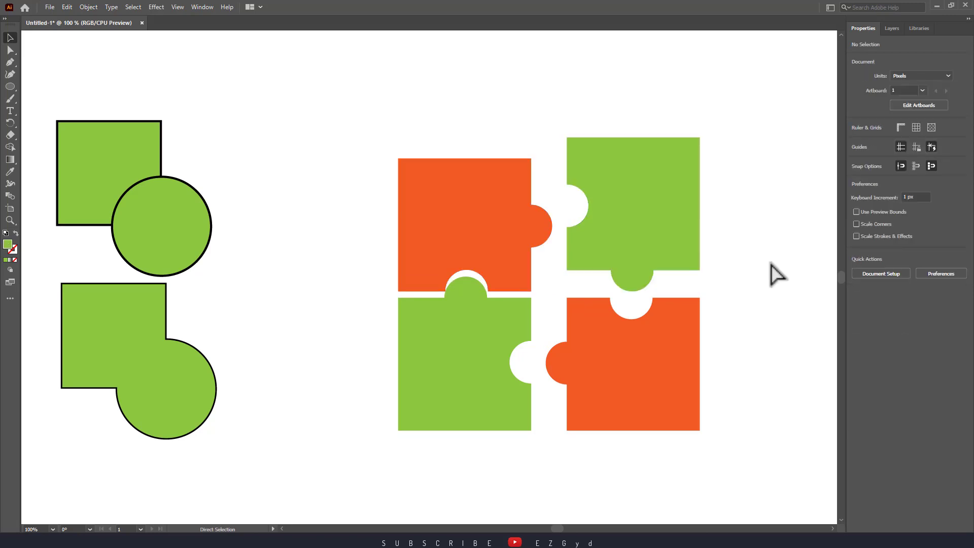
pyautogui.hotkey('ctrl', 'z')
# Align the top edges of the upper red-orange piece and the green piece beside it.
pyautogui.moveTo(516, 105); pyautogui.dragTo(615, 173)
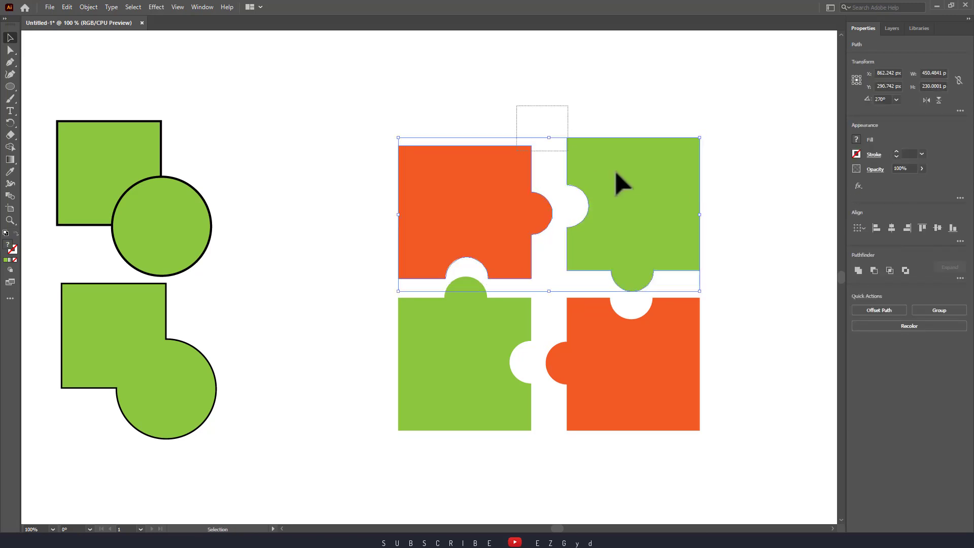
pyautogui.click(959, 241)
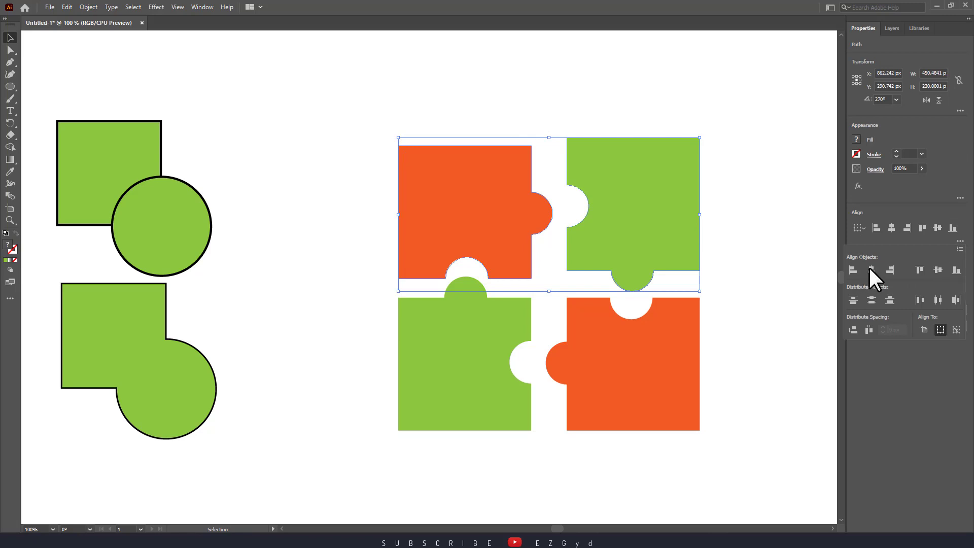
pyautogui.click(919, 270)
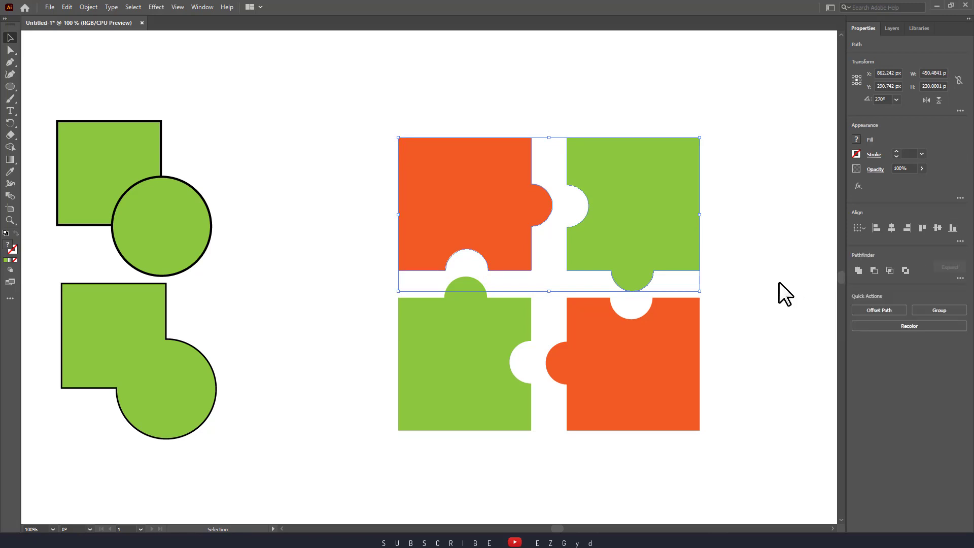
pyautogui.click(764, 332)
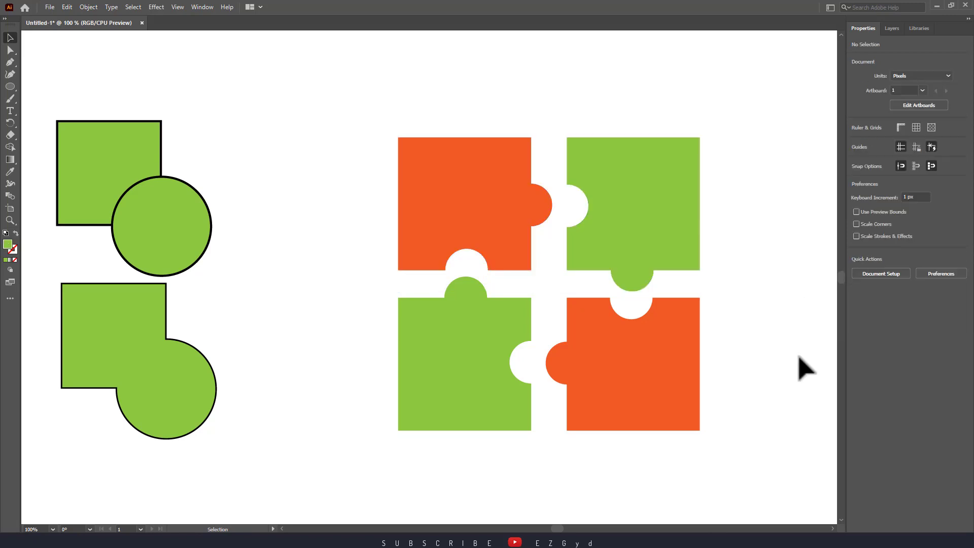